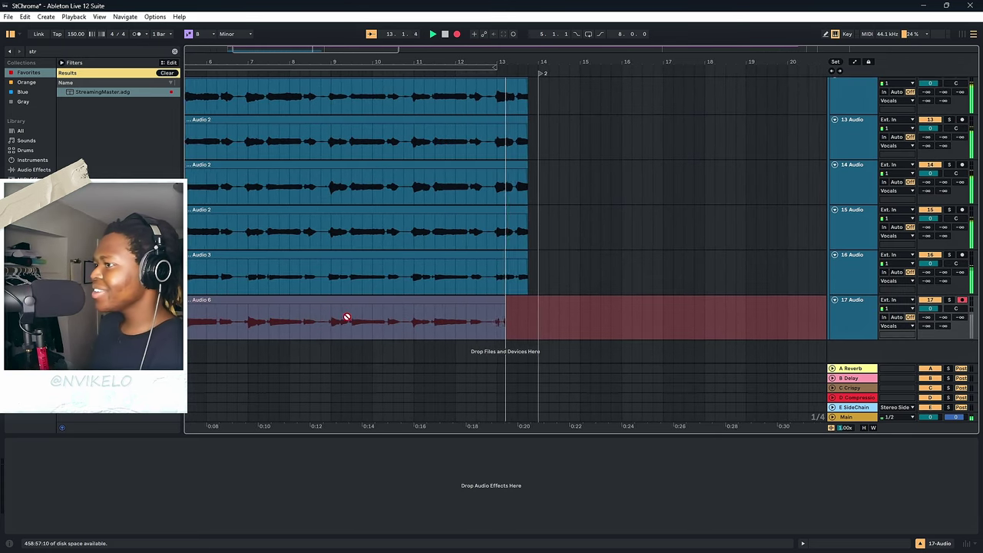
Finish the vocal takes on 17 Audio and 9 Audio, and set the next take's start point on 10 Audio.
key(space)
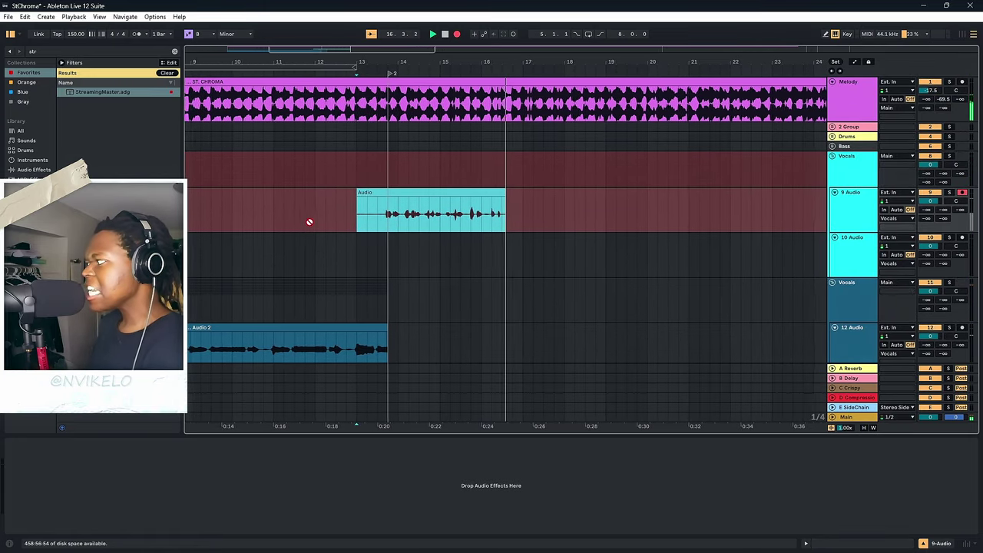
key(space)
click(452, 257)
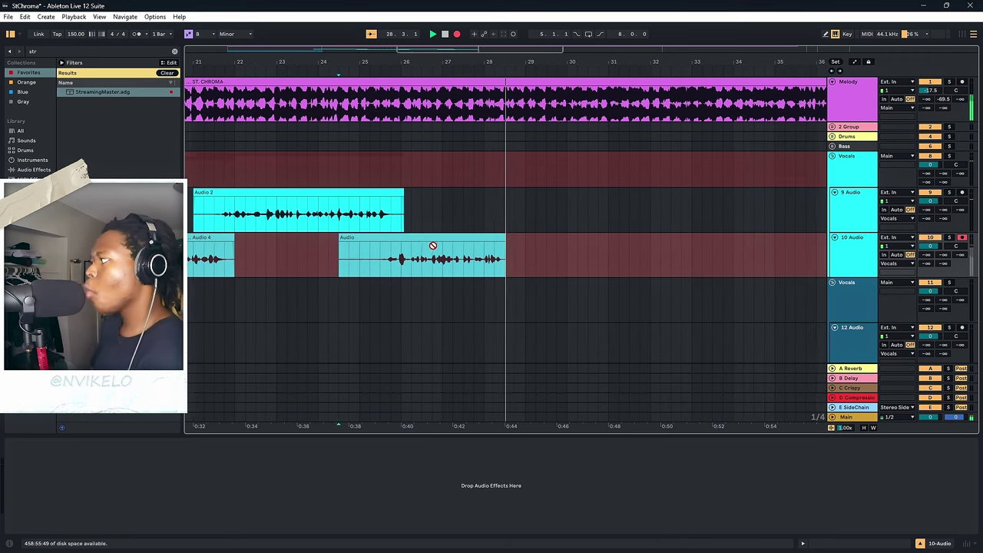
Stop the take on 10 Audio and record it again from 24.3.1.
key(space)
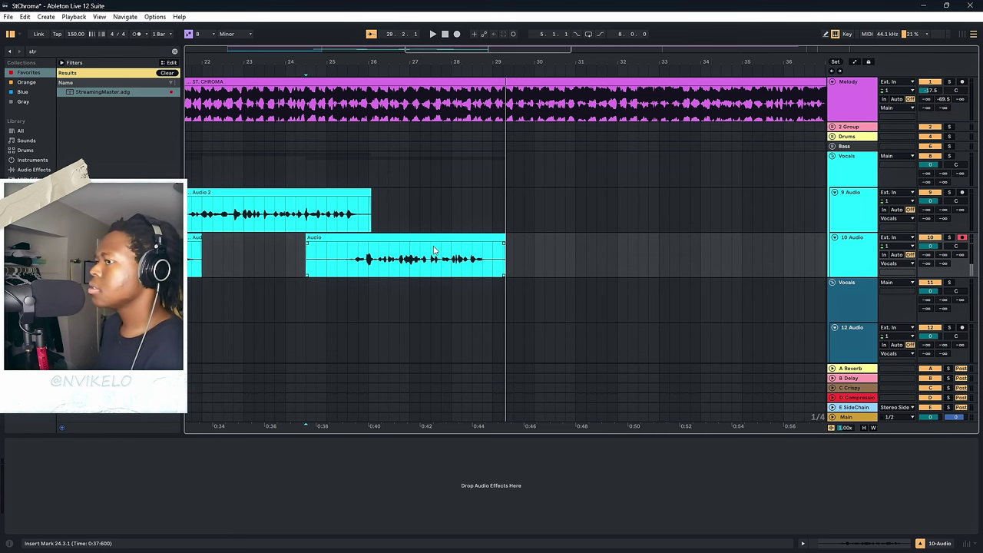
key(F9)
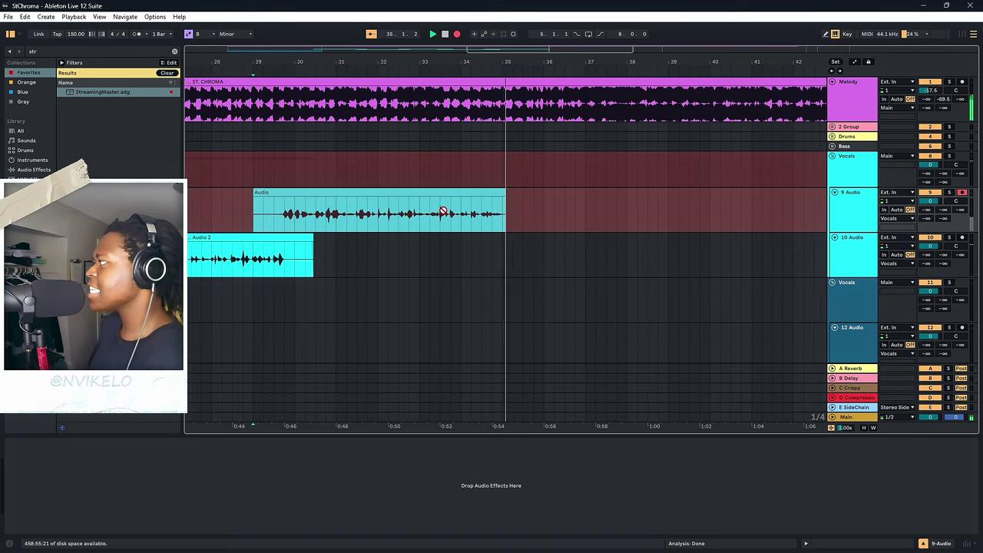
Stop the vocal take on 9 Audio and re-record it from 29.1.1.
key(space)
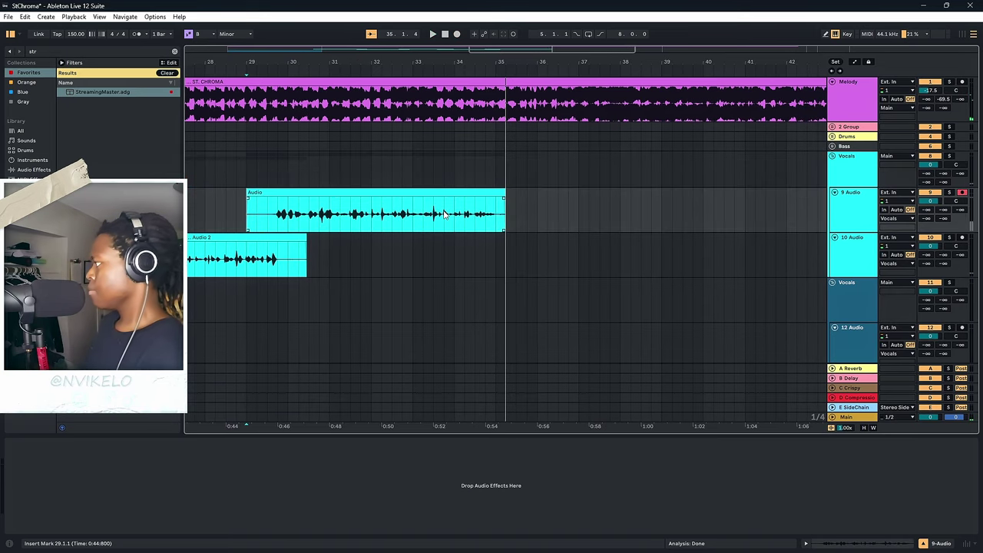
key(F9)
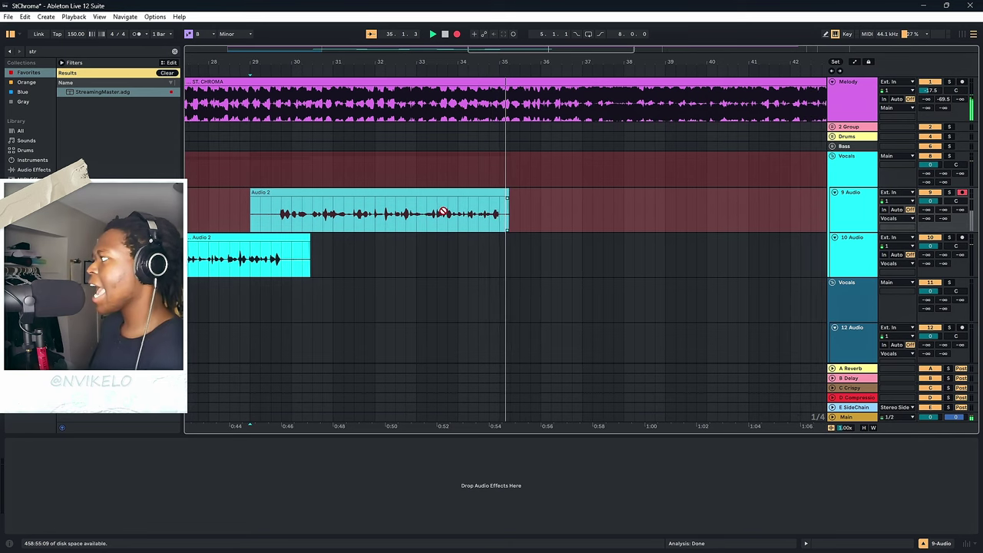
key(space)
Record a vocal take on 10 Audio from bar 34, stop it and record it again.
click(444, 253)
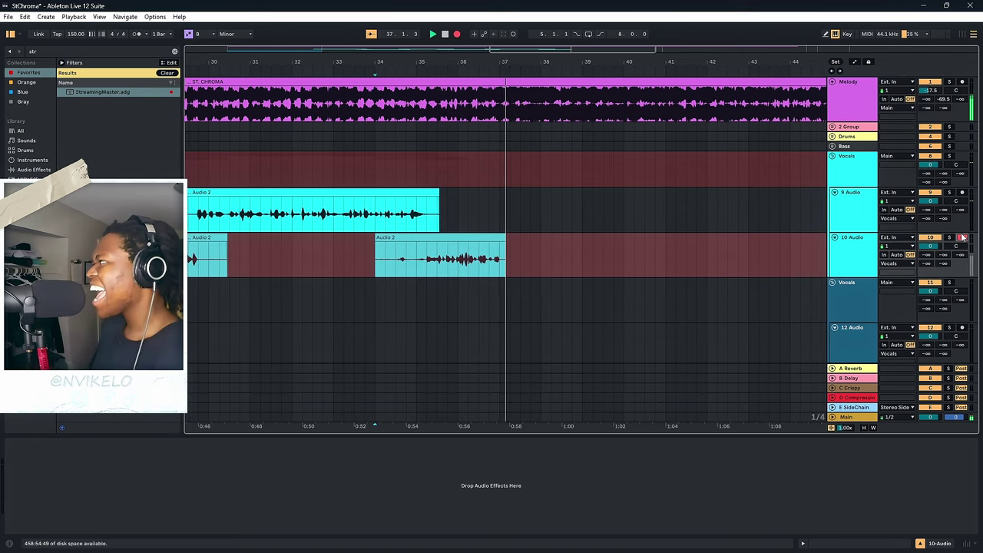
key(space)
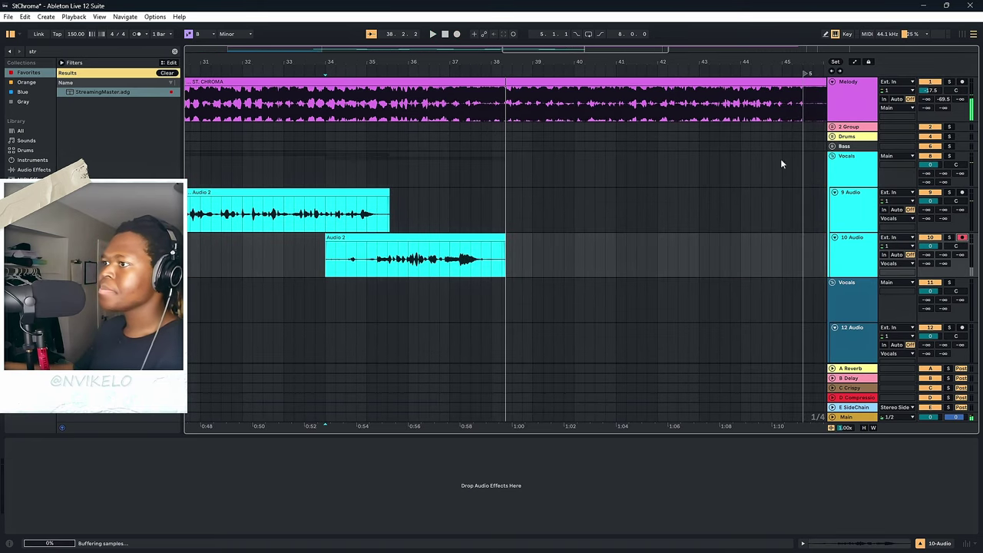
key(F9)
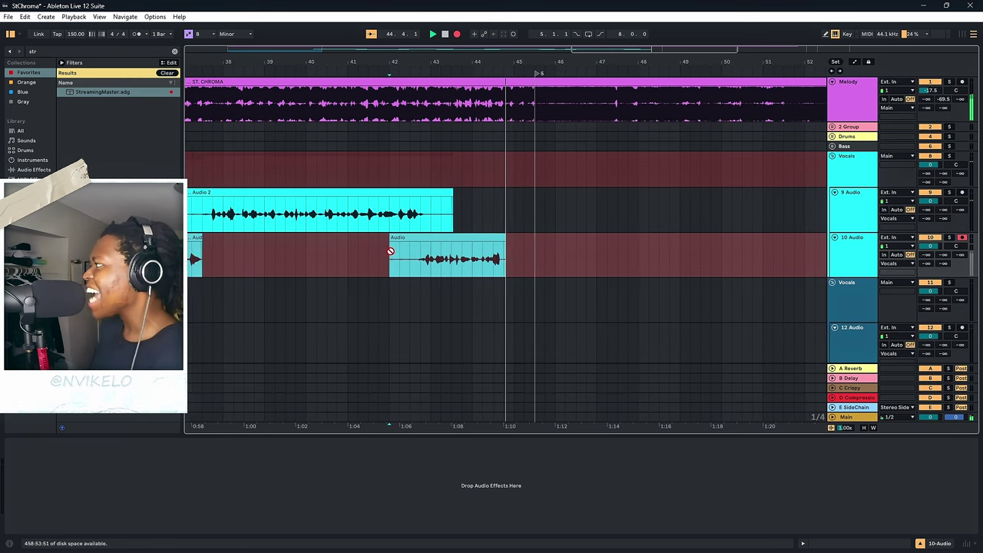
Finish the 10 Audio take that starts at bar 42 and trim its empty beginning, selecting 41.4.1 to 42.3.1.
key(space)
drag(349, 261, 314, 265)
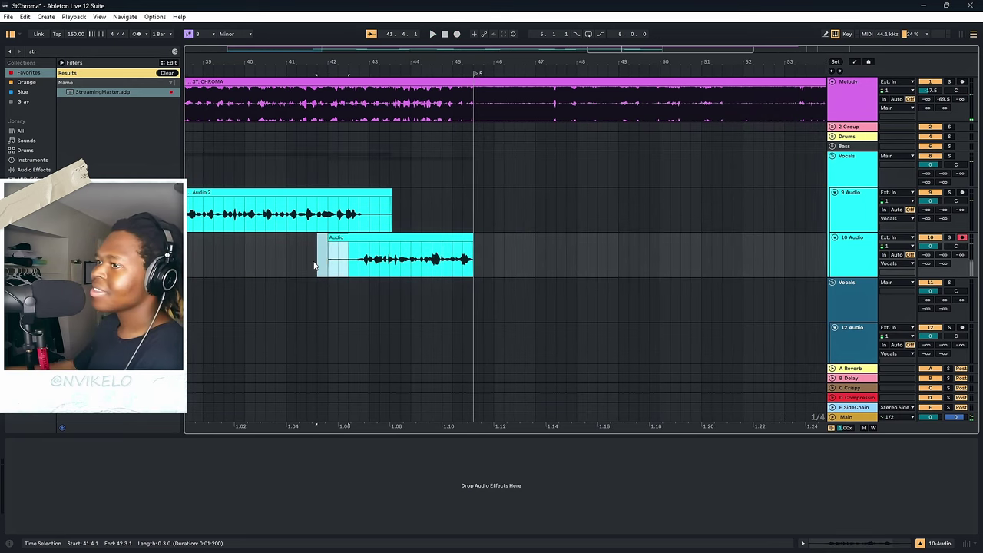
drag(336, 59, 593, 59)
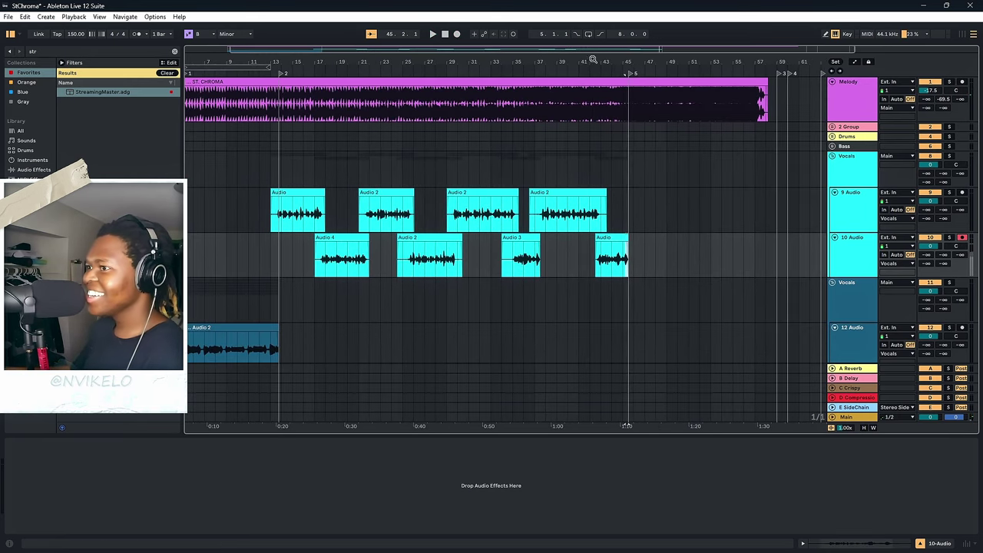
Duplicate the cyan Vocals group to get a second set of vocal tracks.
click(848, 174)
scroll(754, 171, down, 2)
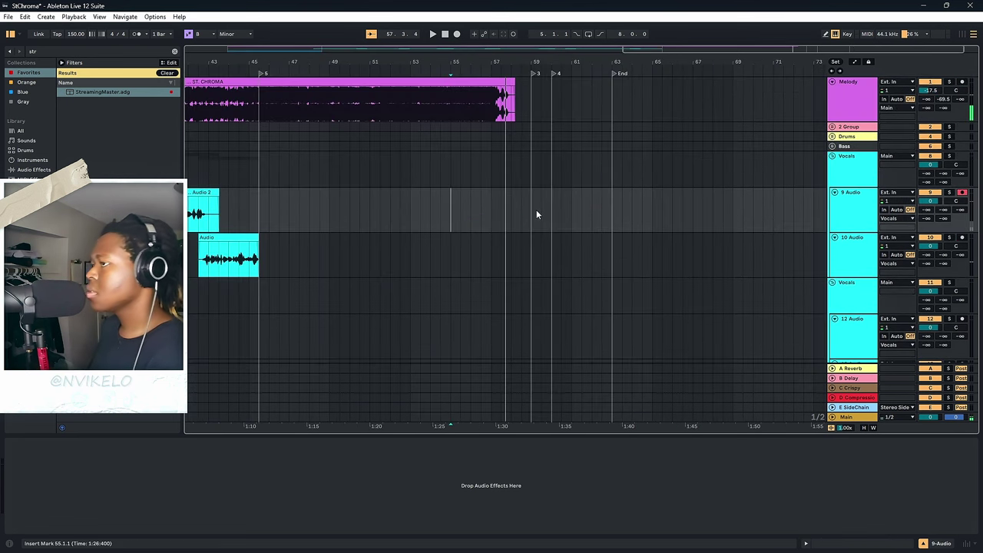
Record a take on 9 Audio from 55.1.1, and arm 17 Audio for its layer of the blue backing vocals.
key(F9)
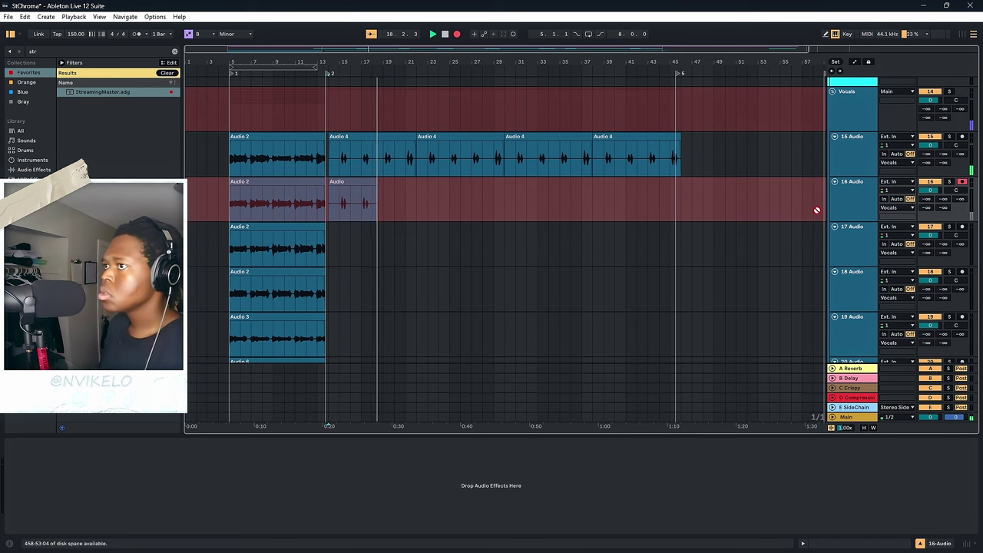
click(962, 227)
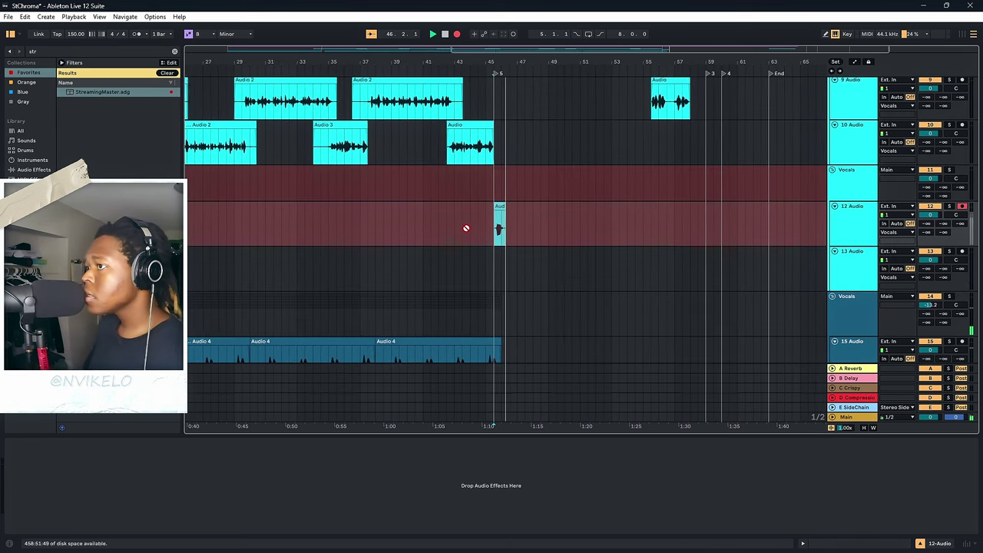
Re-record the take on 12 Audio from 45.3.1 and finish a follow-on take from about bar 50.
key(space)
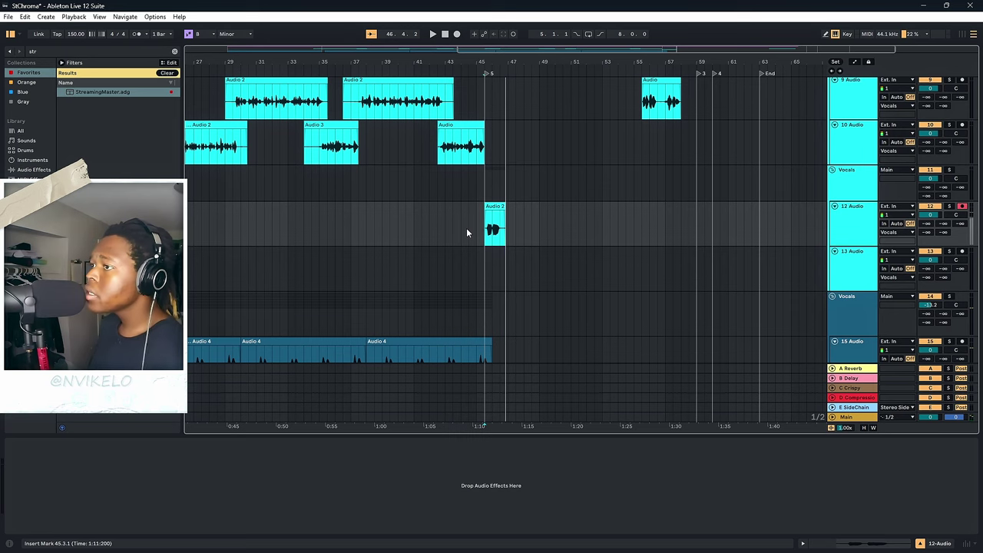
key(F9)
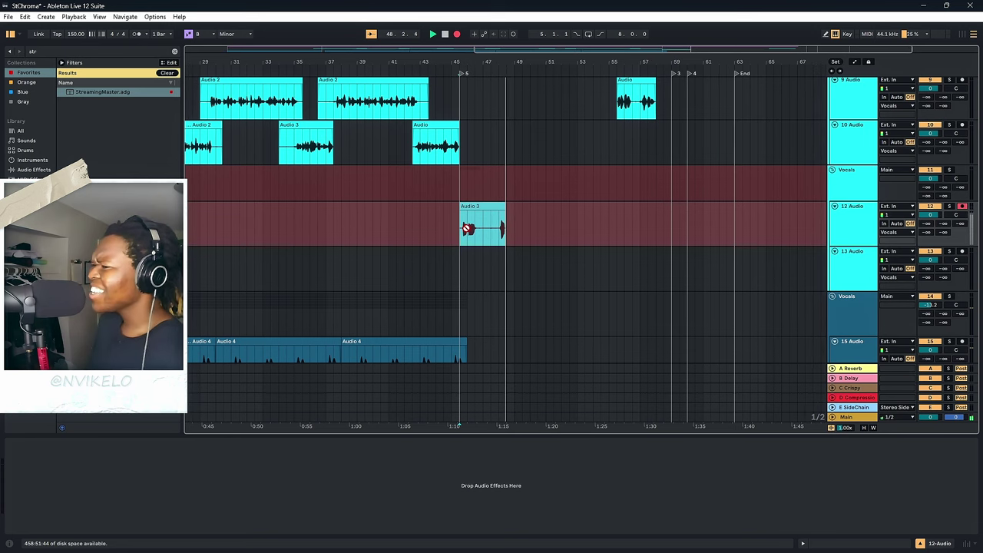
key(space)
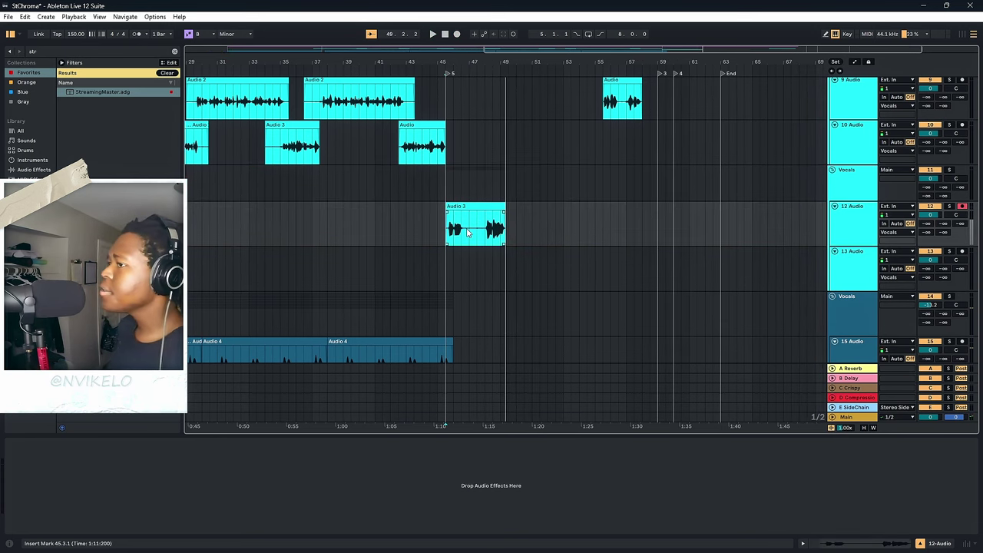
key(F9)
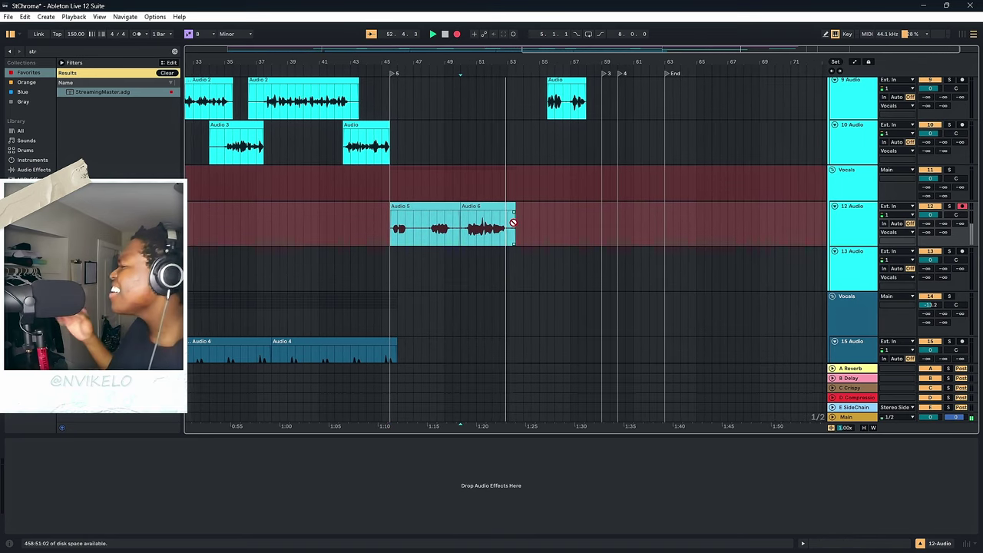
key(space)
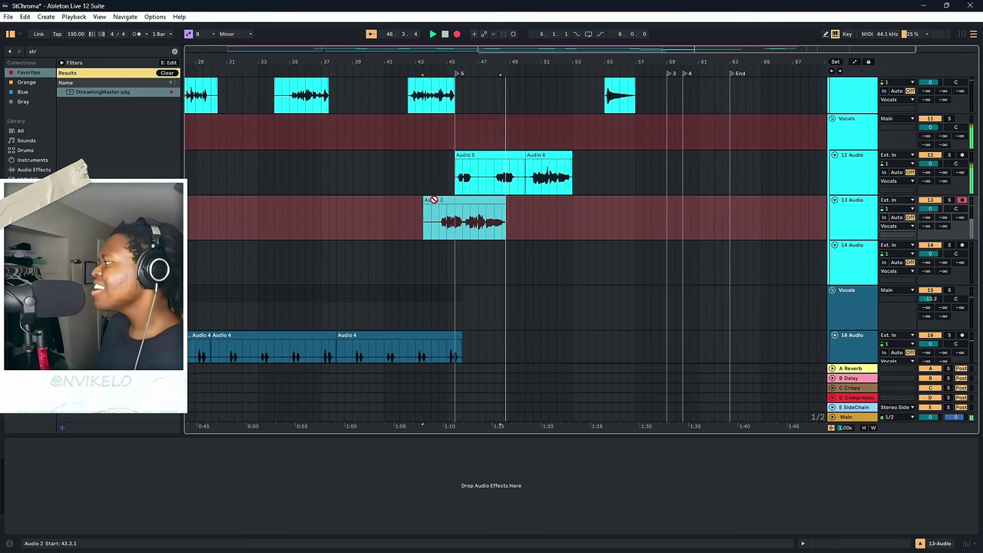
Record layered vocal takes on 13 Audio and 14 Audio, starting around bar 43.
key(space)
click(435, 200)
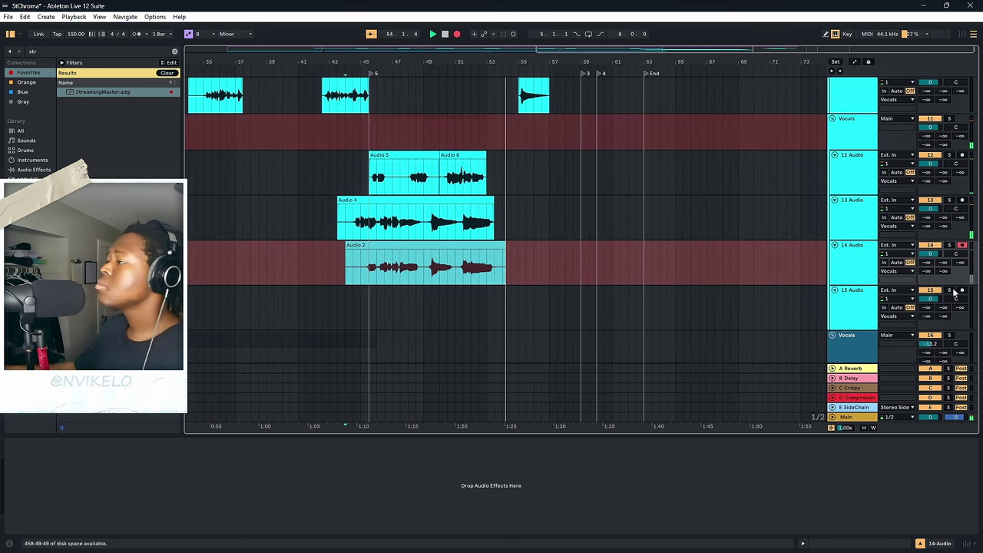
key(space)
Insert a new audio track after 15 Audio and set the recording start near the beginning of the stacked clips.
click(857, 298)
key(ctrl+t)
drag(345, 292, 342, 291)
click(342, 293)
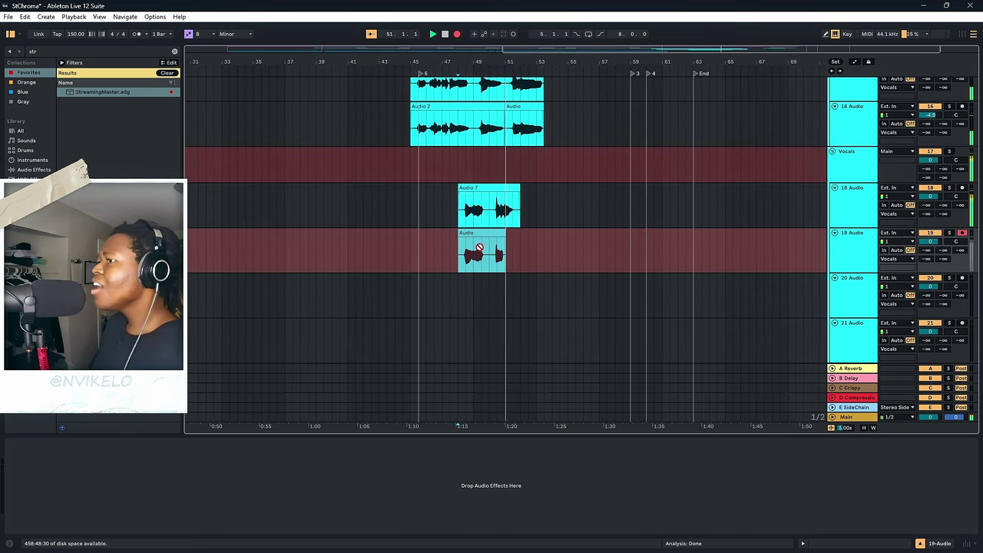
Finish the take on 19 Audio from 48.1.1 and select its second phrase from about bar 50 for re-recording.
key(space)
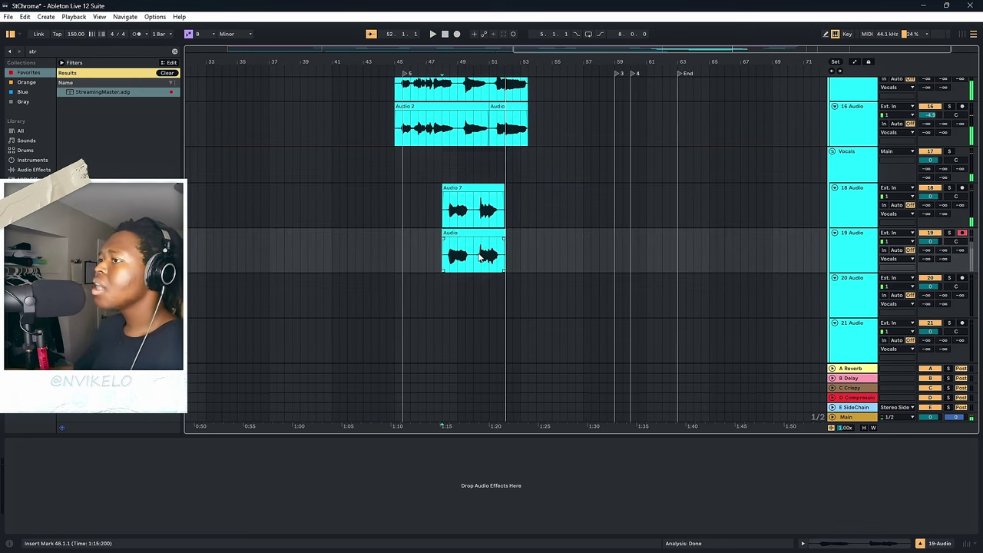
drag(480, 258, 593, 259)
Record a layered take on 20 Audio from bar 48, stop it and record it again.
click(477, 244)
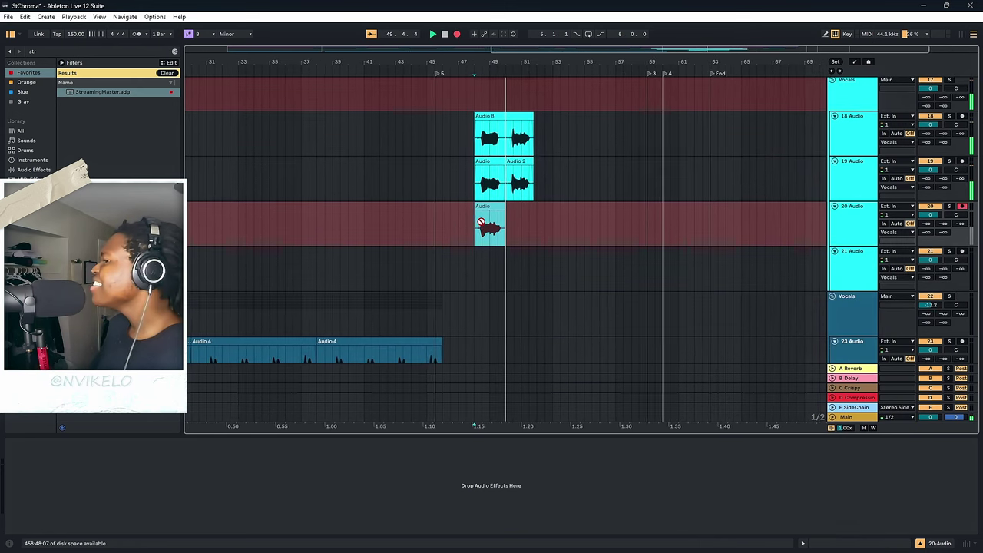
key(space)
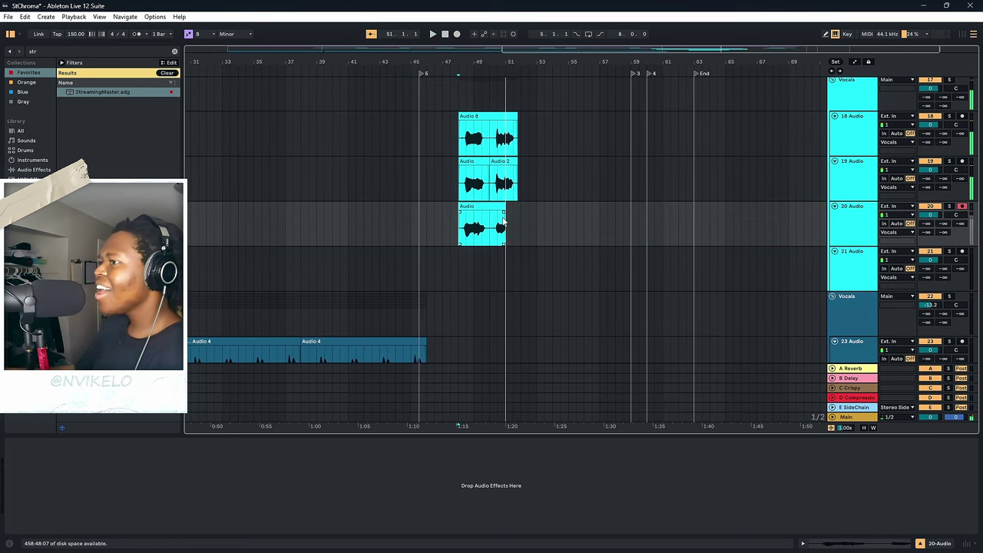
key(F9)
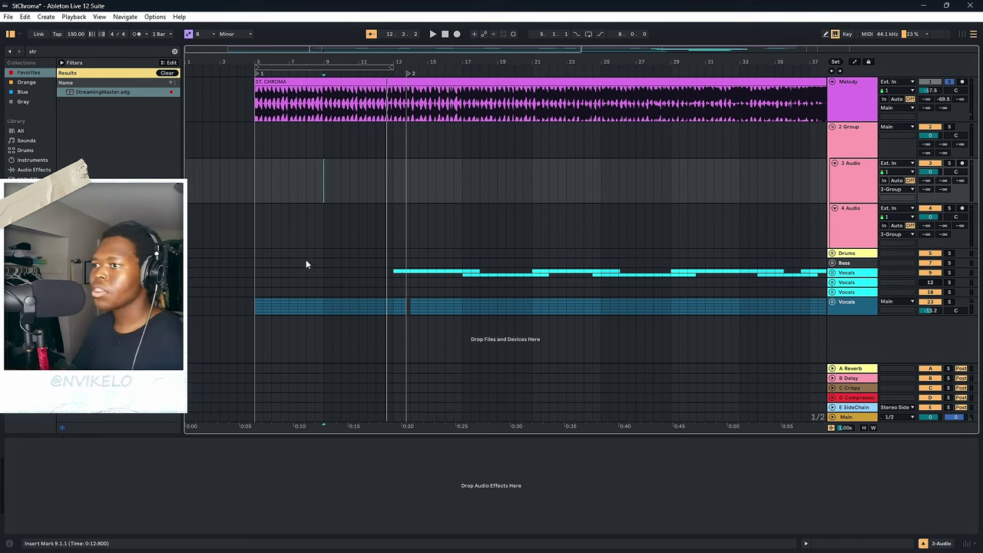
Change the track colour of 13 Audio to bright blue.
click(254, 239)
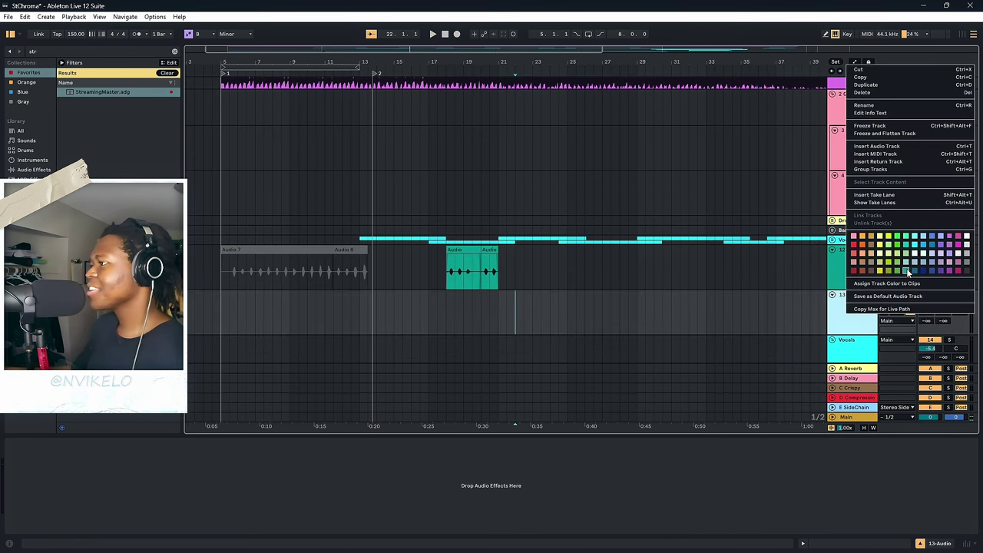
click(907, 271)
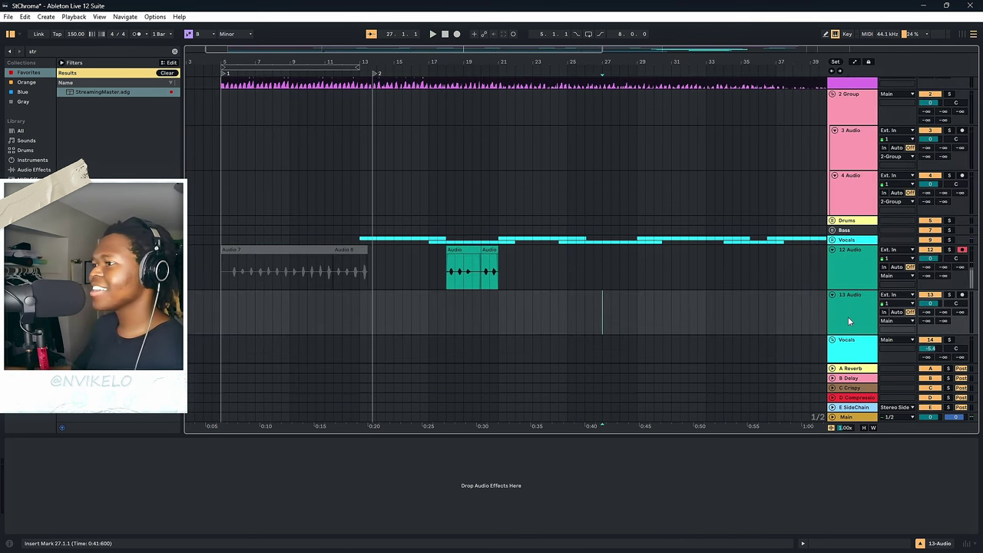
right_click(849, 321)
click(928, 253)
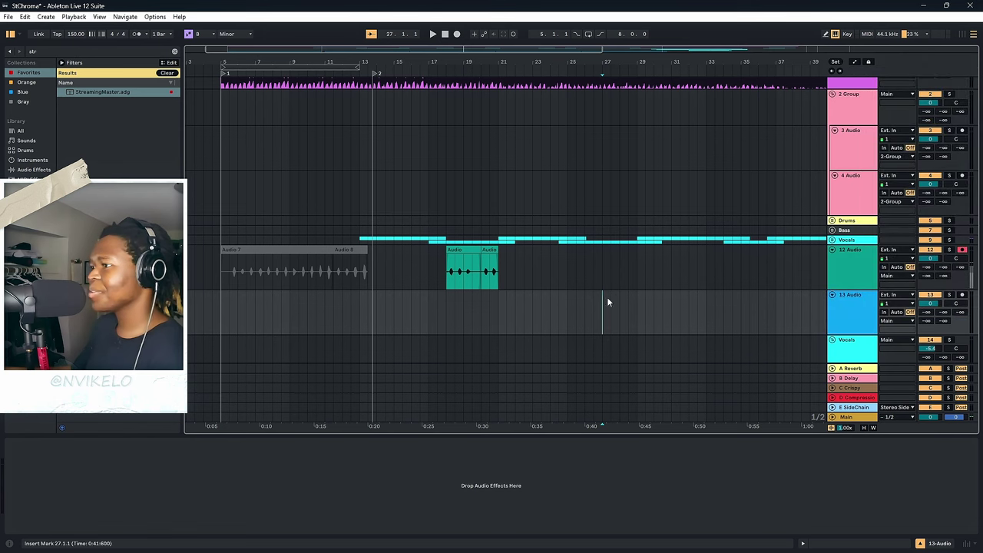
Play back the passage around 13 Audio, set the start point and record a vocal take on that track.
click(566, 298)
key(space)
drag(476, 314, 417, 304)
key(space)
click(427, 306)
key(space)
key(F9)
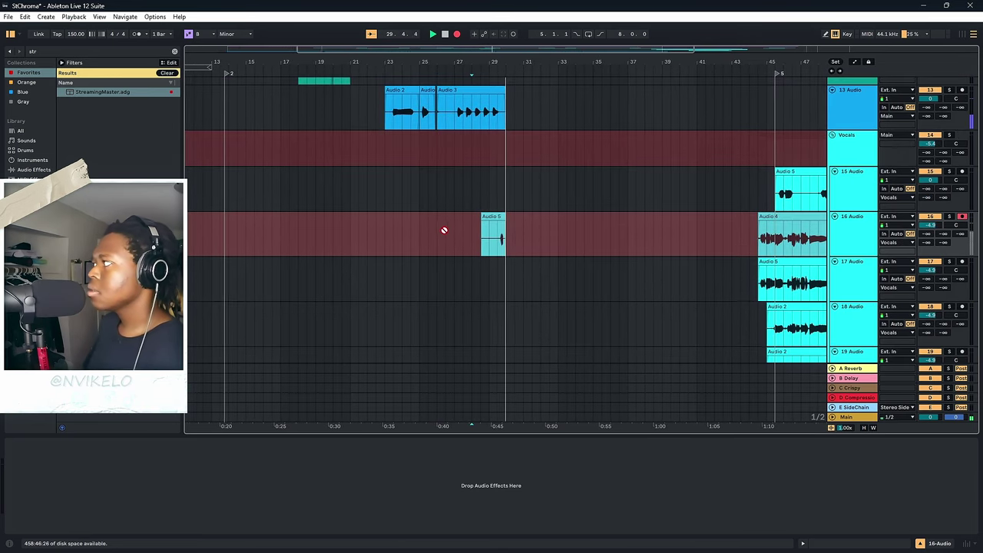
Stop the take on 16 Audio, re-record it from 28.1.1 and set the start point for the next take.
key(space)
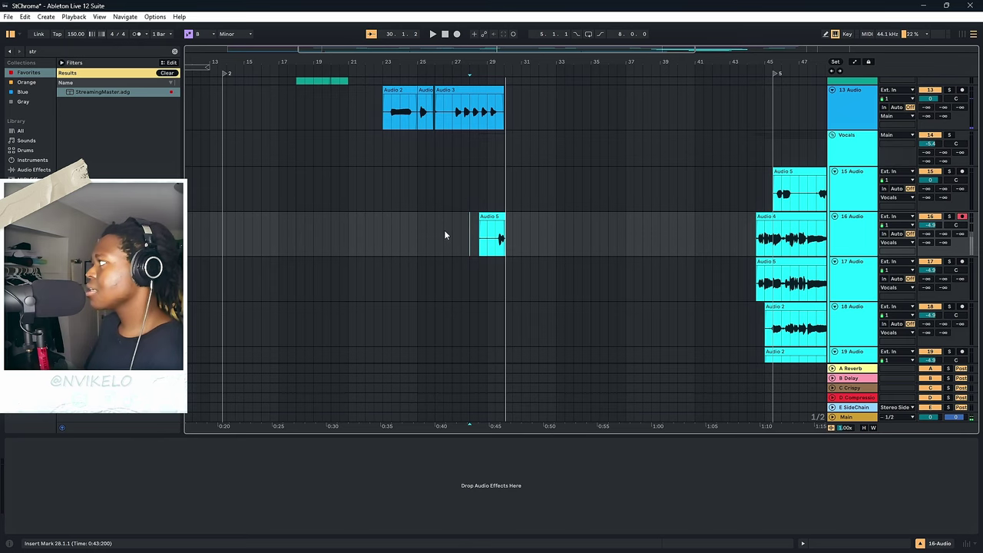
key(F9)
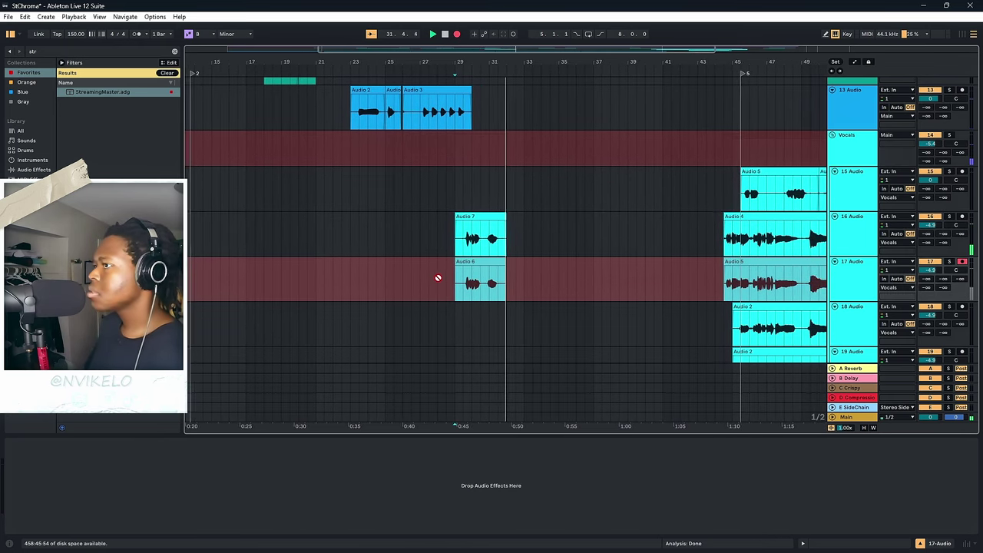
click(490, 244)
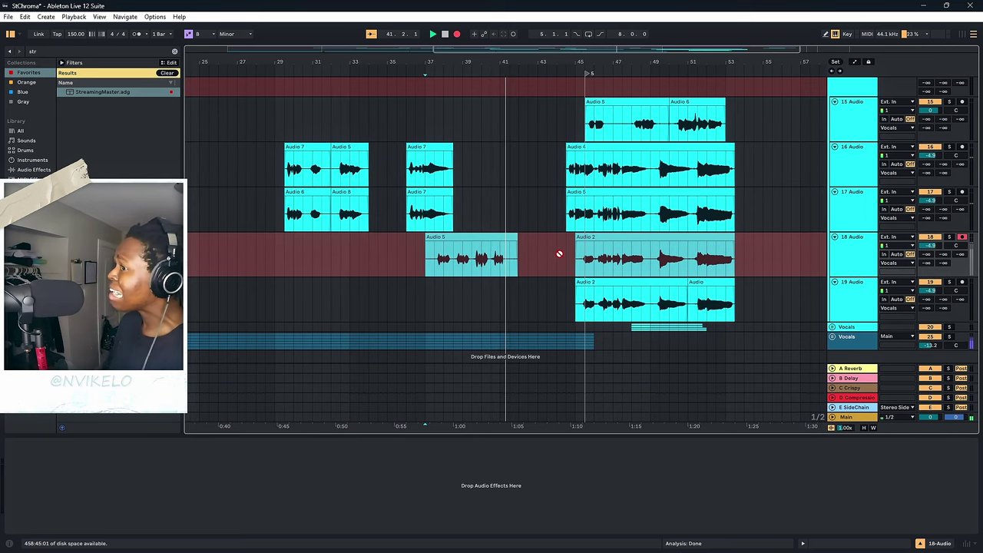
Finish the take on 18 Audio, arm 19 Audio and record its layer from bar 37.
key(space)
click(963, 283)
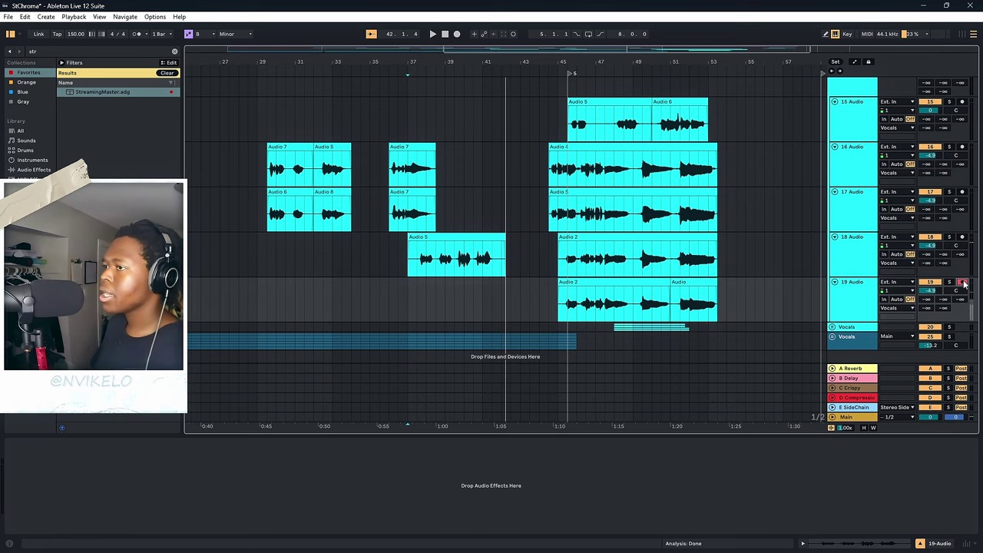
key(F9)
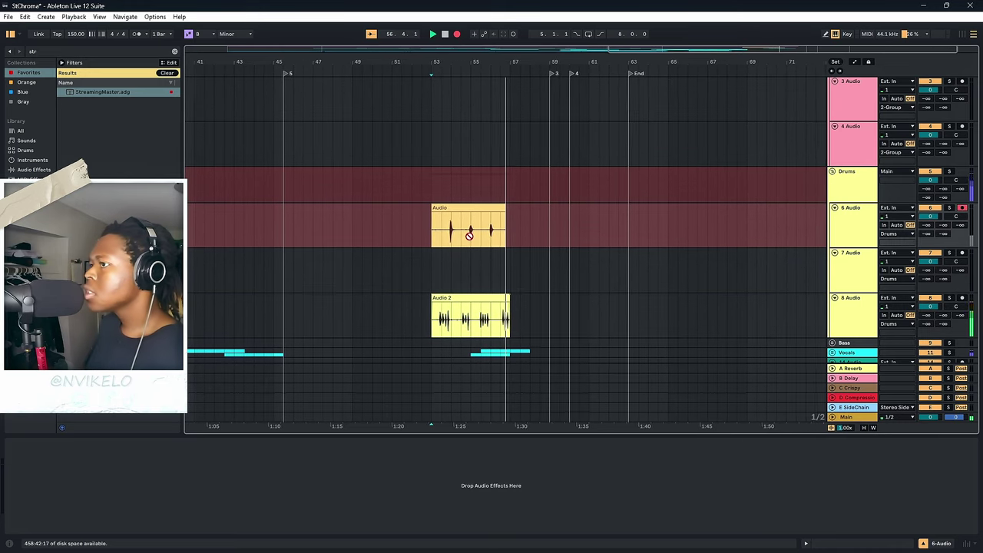
Stop the take on 7 Audio, play back from 55.1.1 and record a second percussion take on the same track.
click(482, 273)
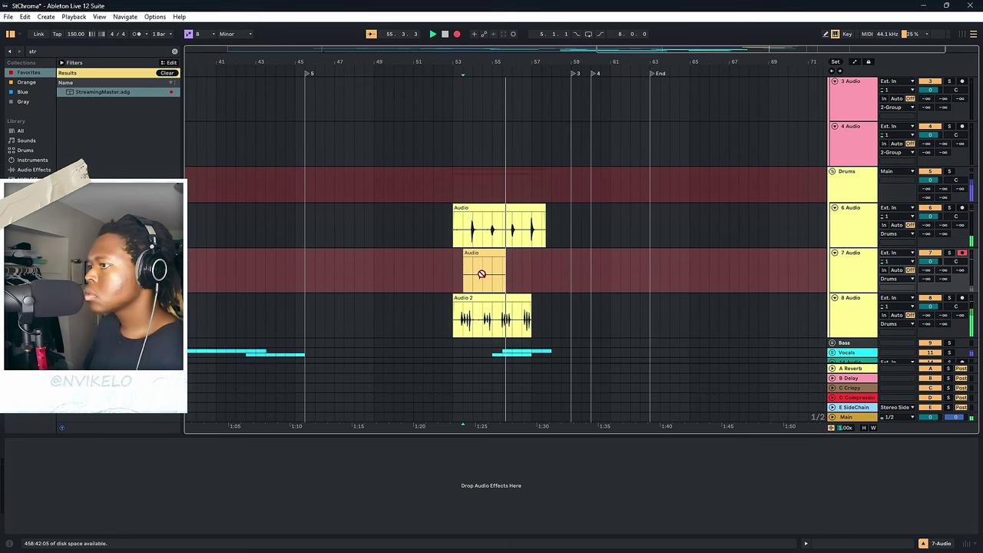
key(space)
click(487, 283)
key(space)
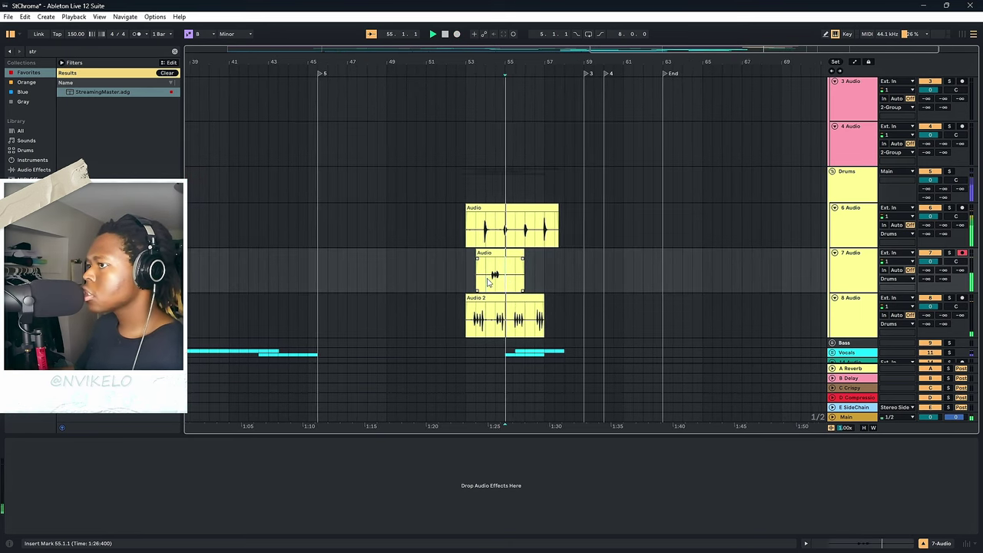
key(space)
key(F9)
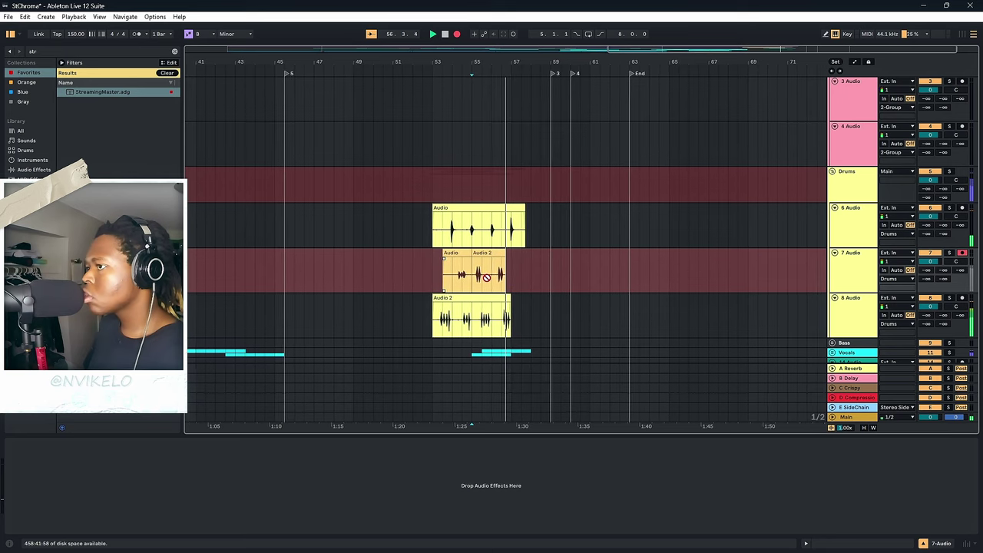
Trim the second take on 7 Audio after 57.1.1 and record a further percussion take from 56.4.1.
key(space)
drag(509, 282, 575, 275)
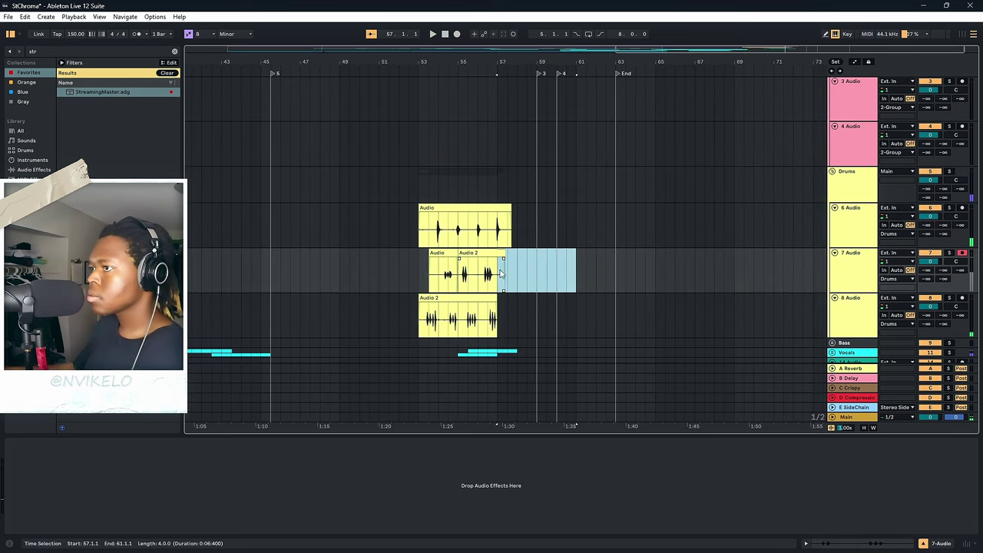
click(495, 278)
drag(502, 62, 503, 233)
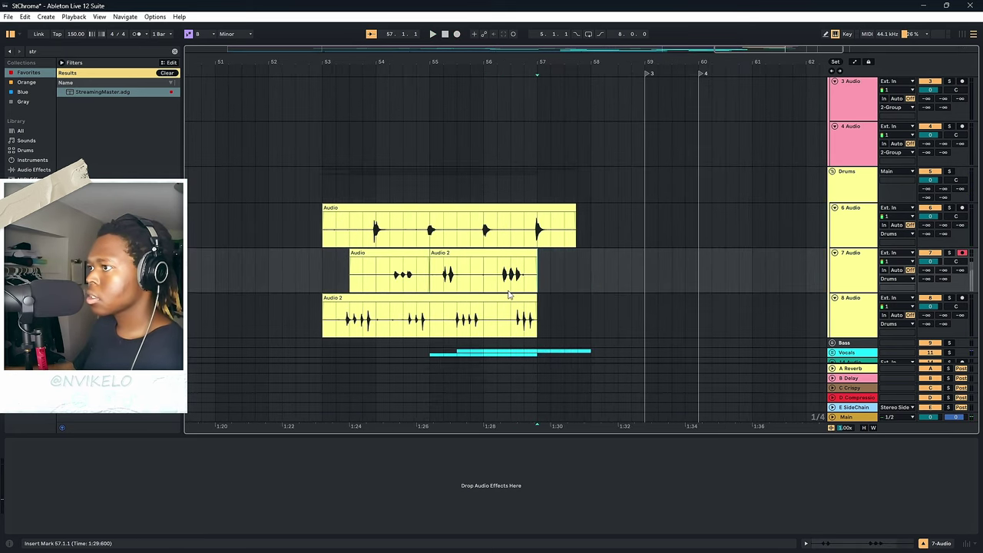
click(520, 282)
key(space)
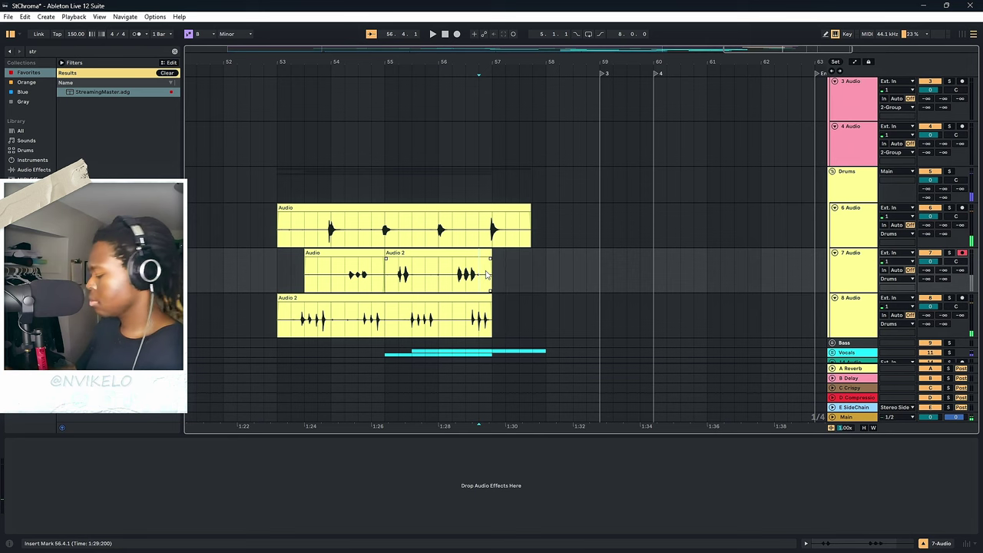
key(F9)
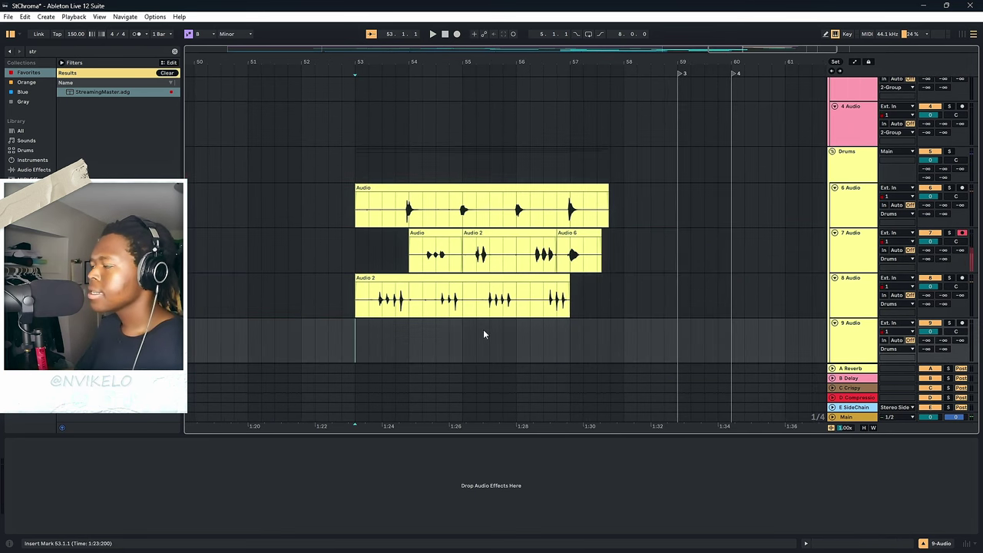
Arm successive tracks in the Drums group and record layered Steps takes from bar 5, ending with the take on track 9.
scroll(494, 330, down, 1)
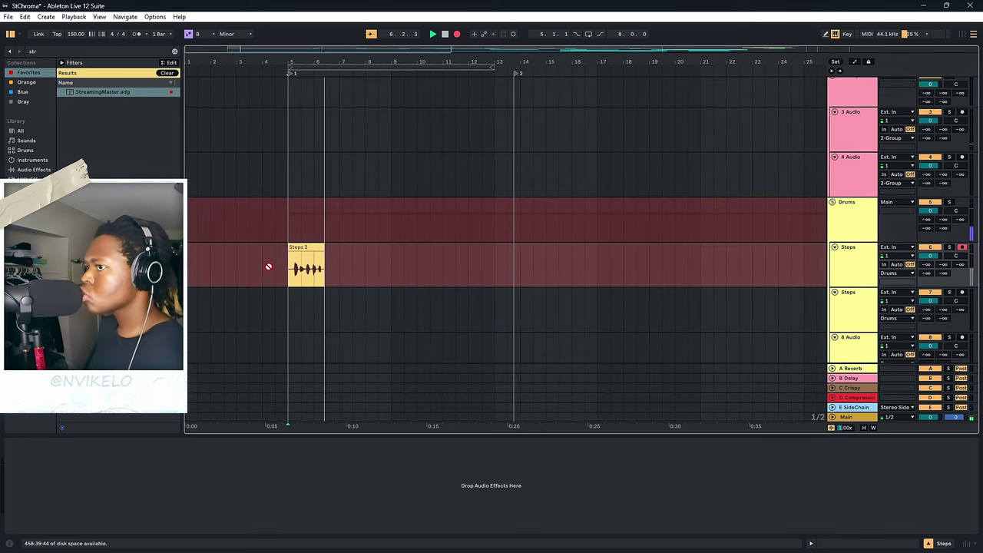
click(962, 292)
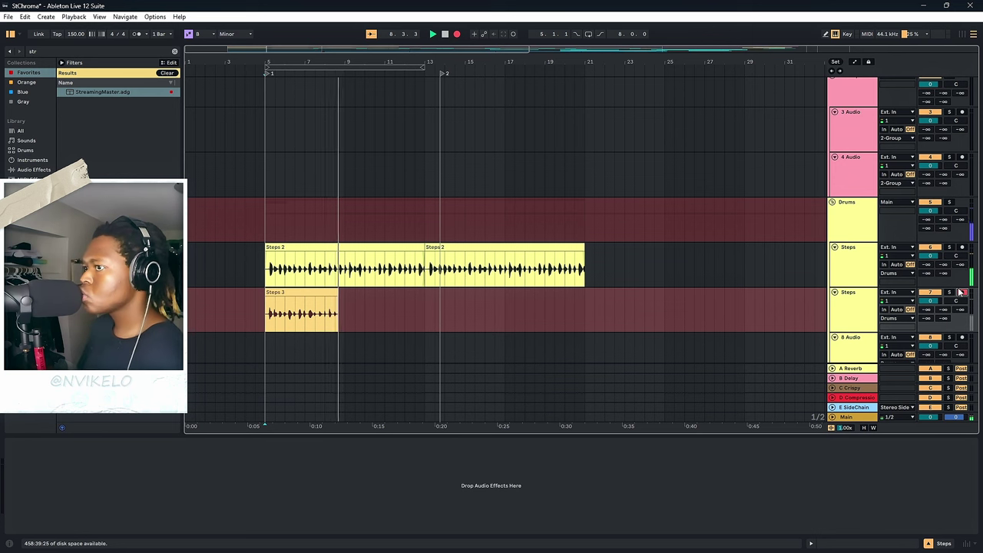
click(961, 337)
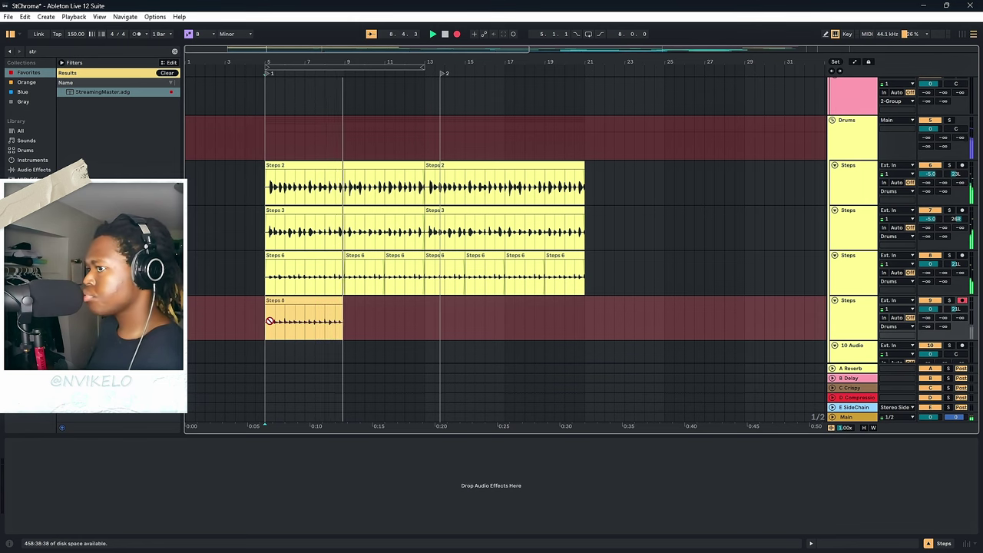
key(space)
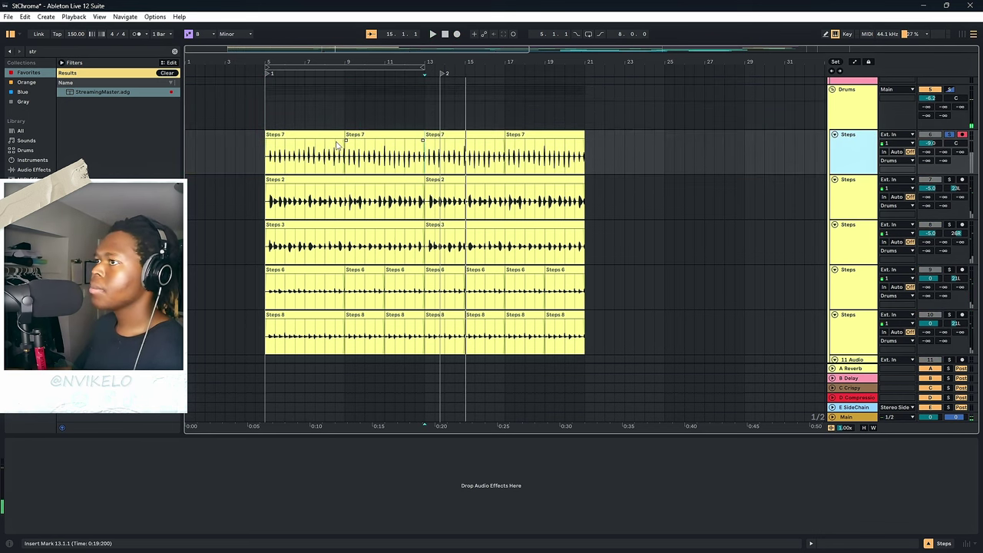
Select the Steps 7 clips from 5.1.1 to 21.1.1 and load EQ Eight, Kick Tight and OTT on their track.
click(335, 136)
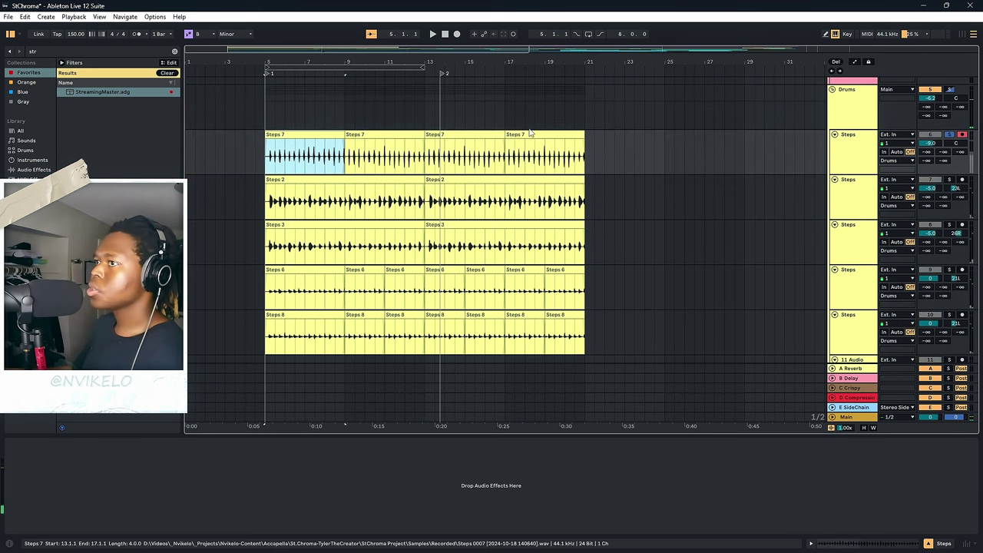
shift+click(531, 134)
click(168, 73)
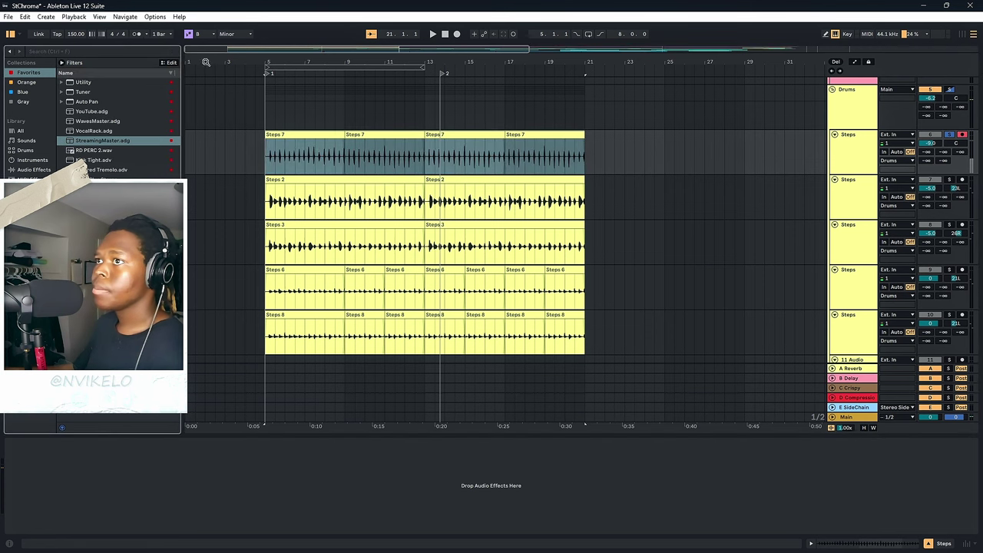
click(895, 541)
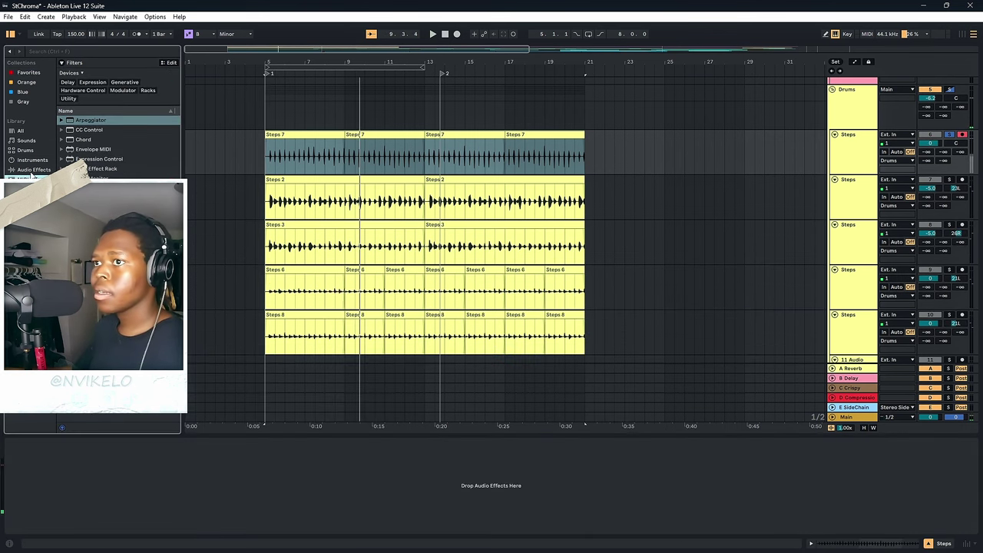
click(32, 159)
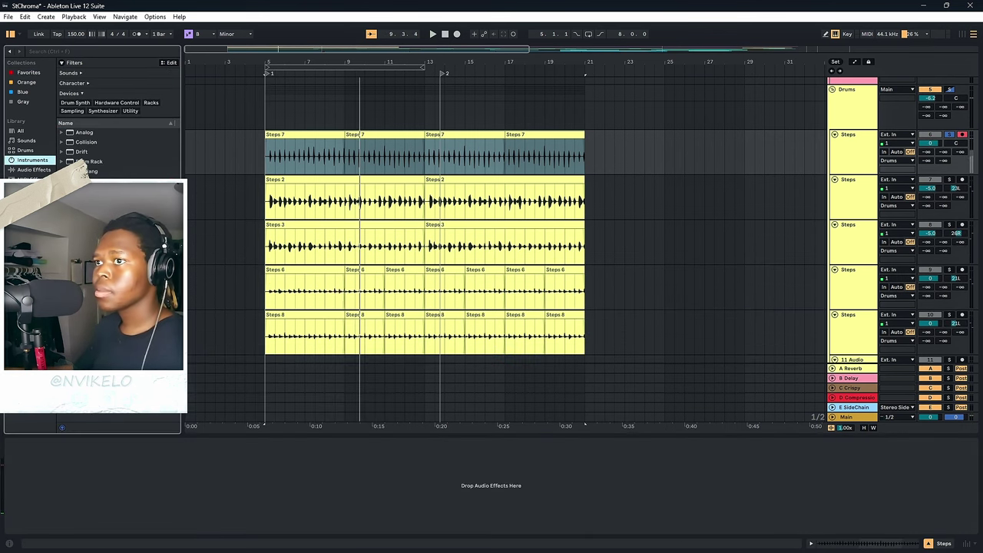
click(33, 169)
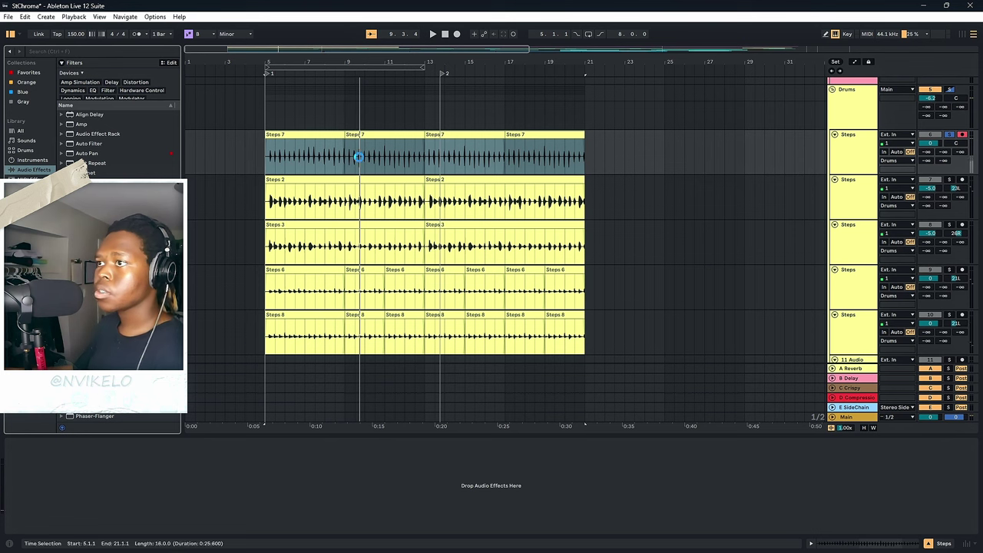
key(space)
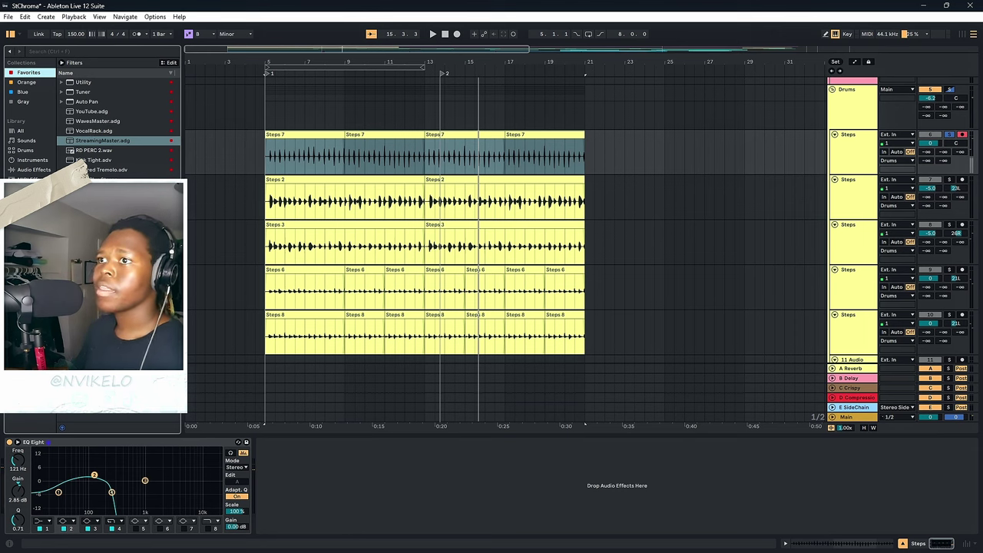
click(92, 160)
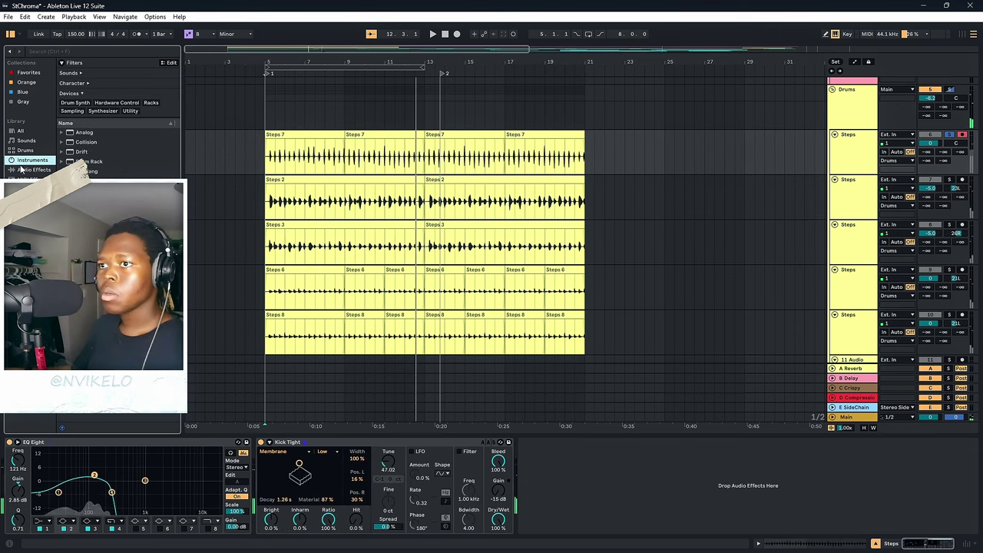
text(ott)
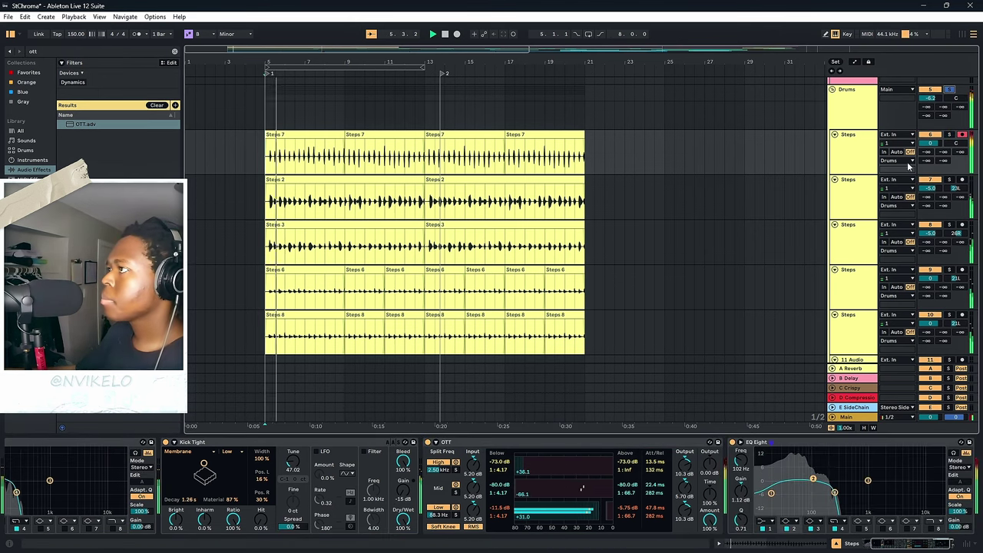
Lower the volume of the uppermost Steps track to -10.2 dB and unsolo the Drums group.
drag(930, 144, 930, 165)
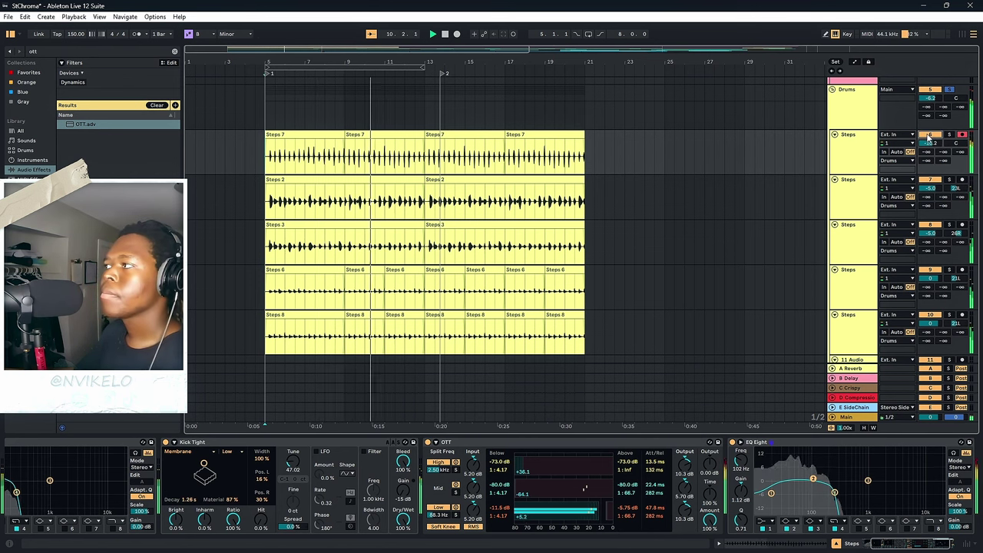
click(949, 90)
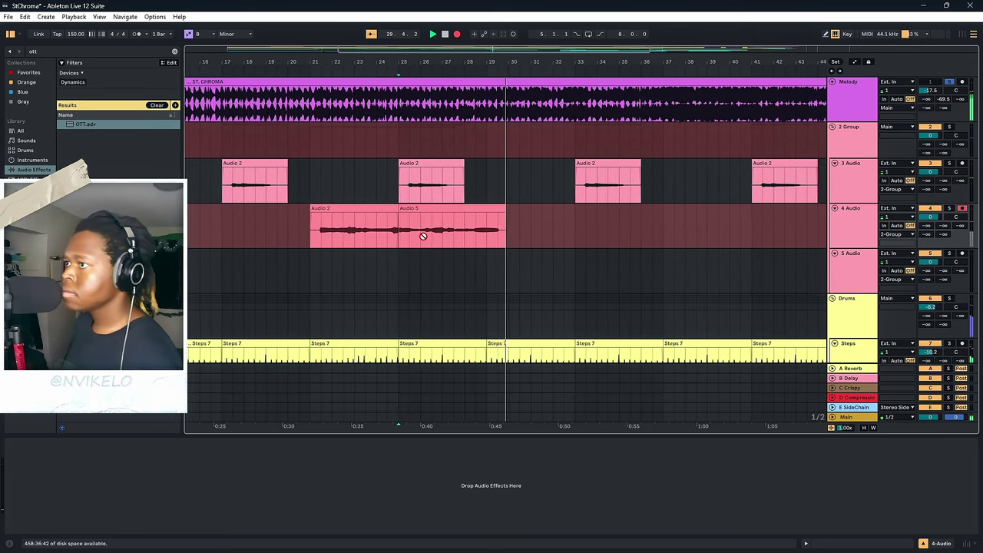
Finish the backing take in progress, arm 8 Audio for its layer and place the edit point on 17 Audio.
key(space)
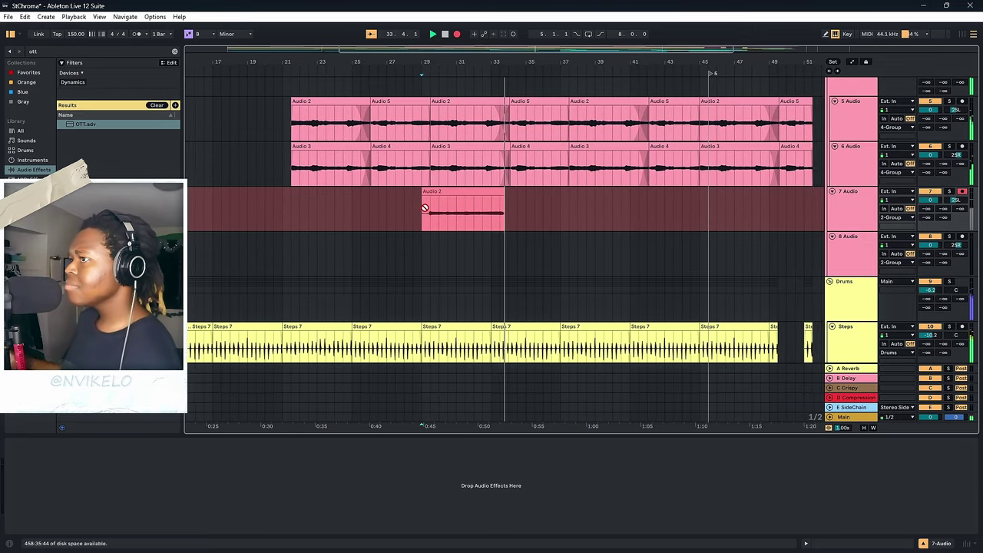
click(962, 237)
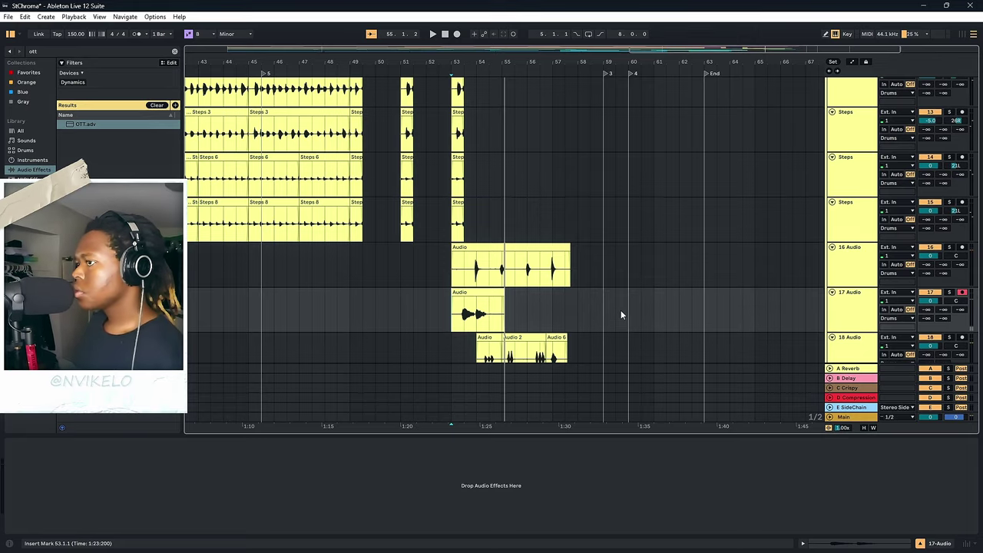
click(621, 309)
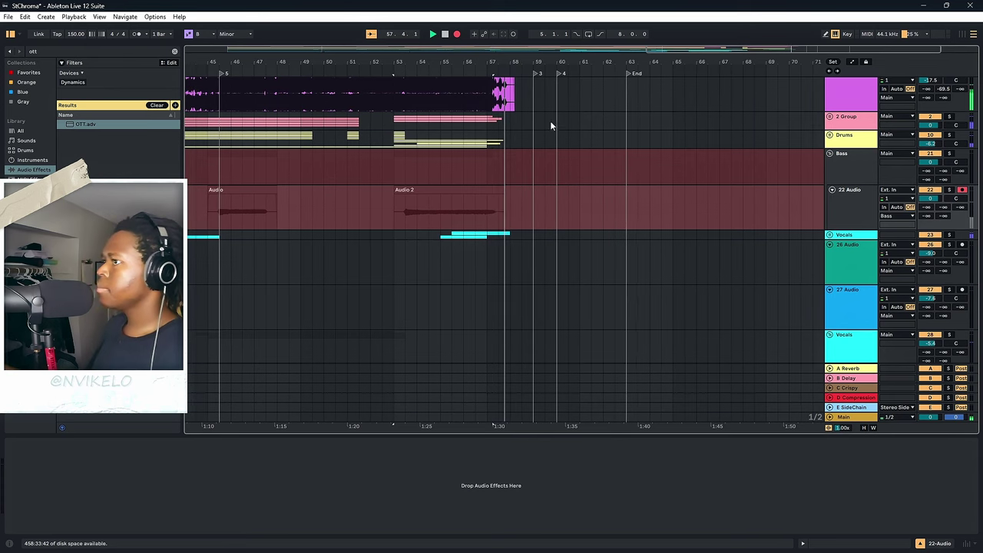
Stop the bass take on 22 Audio and play back the recorded Audio 2 clip from 55.4.1.
key(space)
key(plus)
key(plus)
key(plus)
click(391, 217)
key(space)
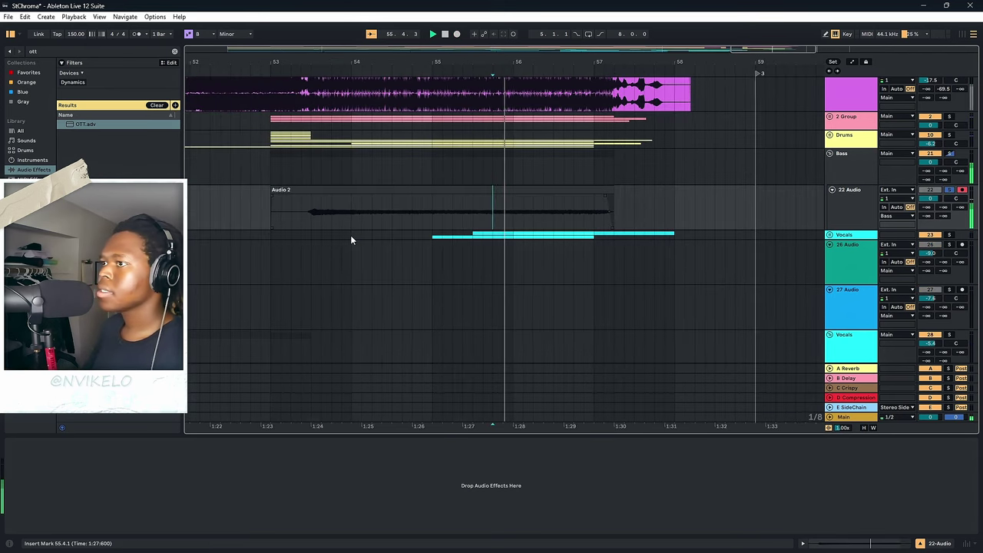
Trim the start of the Audio 2 clip on 22 Audio to 53.3.1 and play it back from there.
key(space)
drag(297, 212, 192, 218)
click(304, 213)
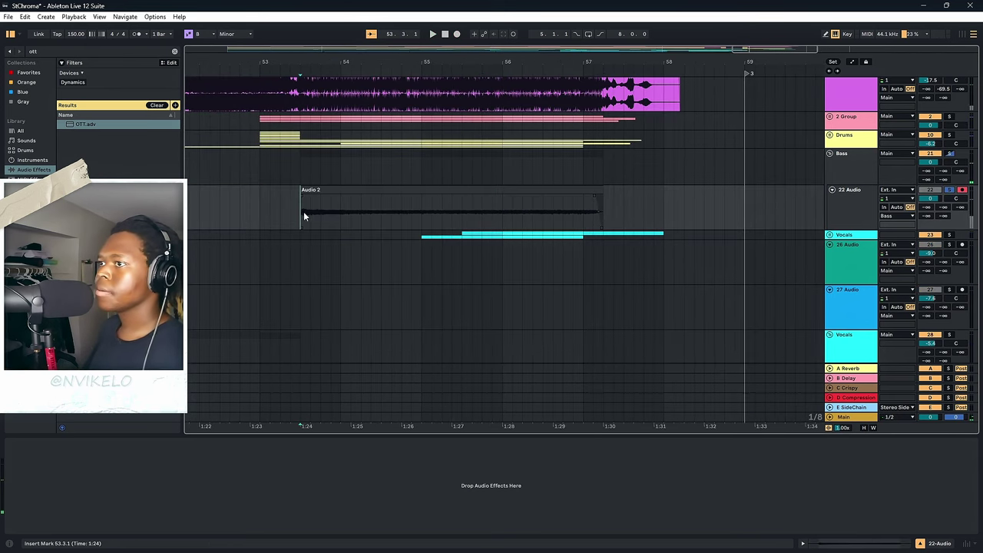
key(space)
Add Pro-Q 3 to 22 Audio and create a High Cut band at 6 dB/oct around 400 Hz.
click(60, 54)
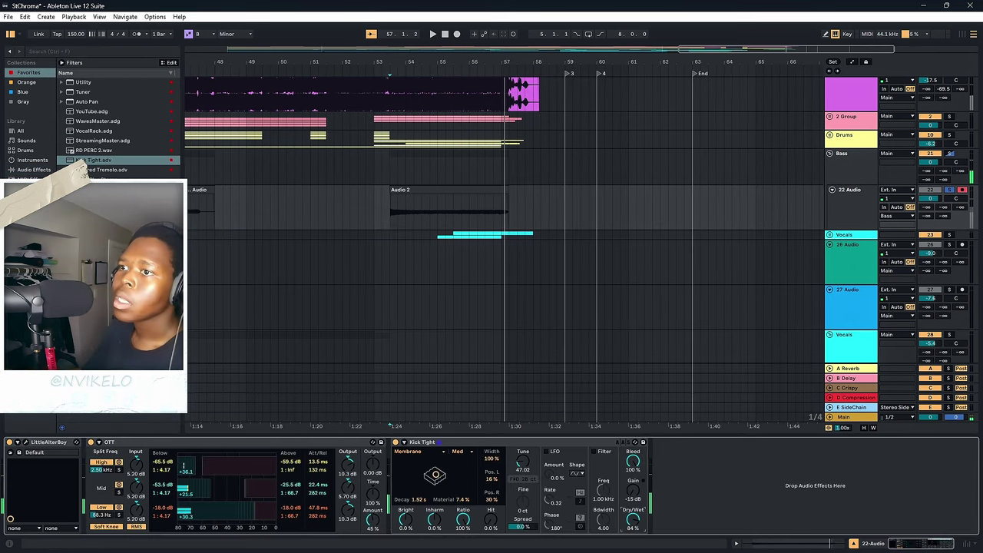
key(ctrl+f)
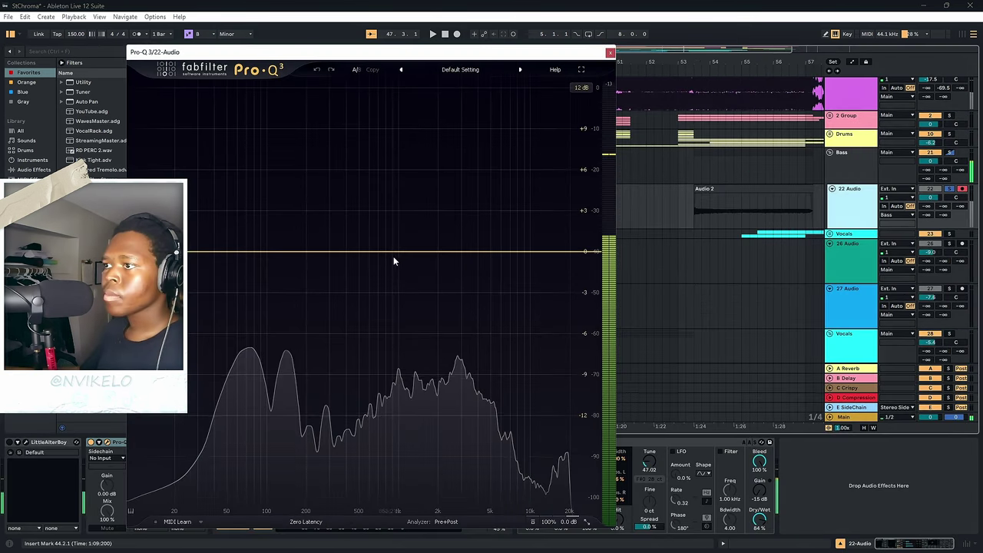
double_click(395, 271)
click(305, 468)
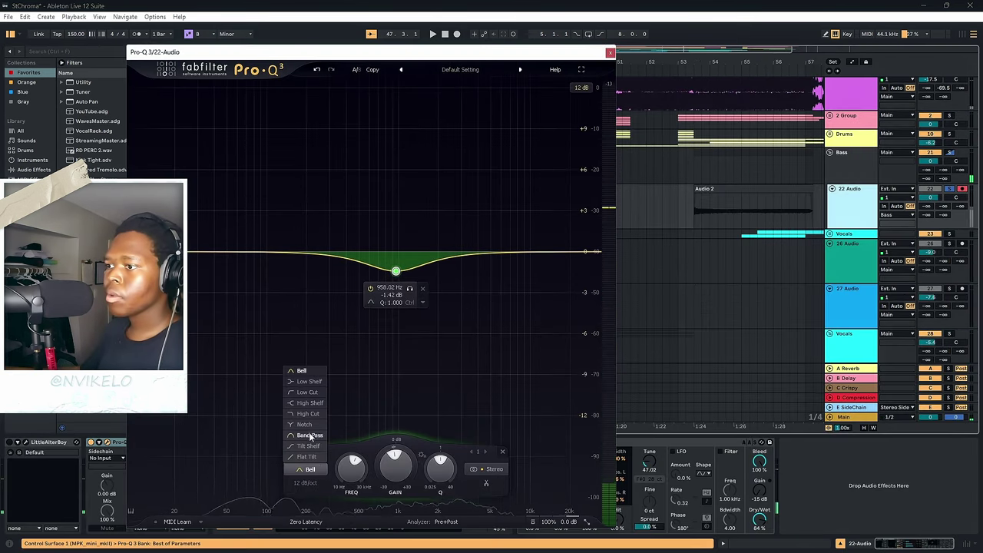
click(309, 413)
click(316, 481)
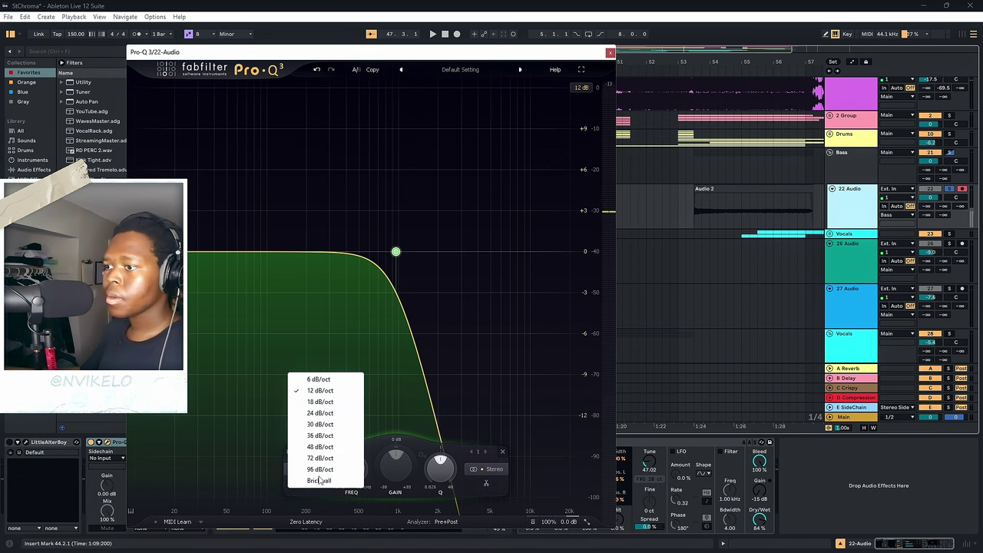
click(318, 380)
drag(396, 252, 345, 252)
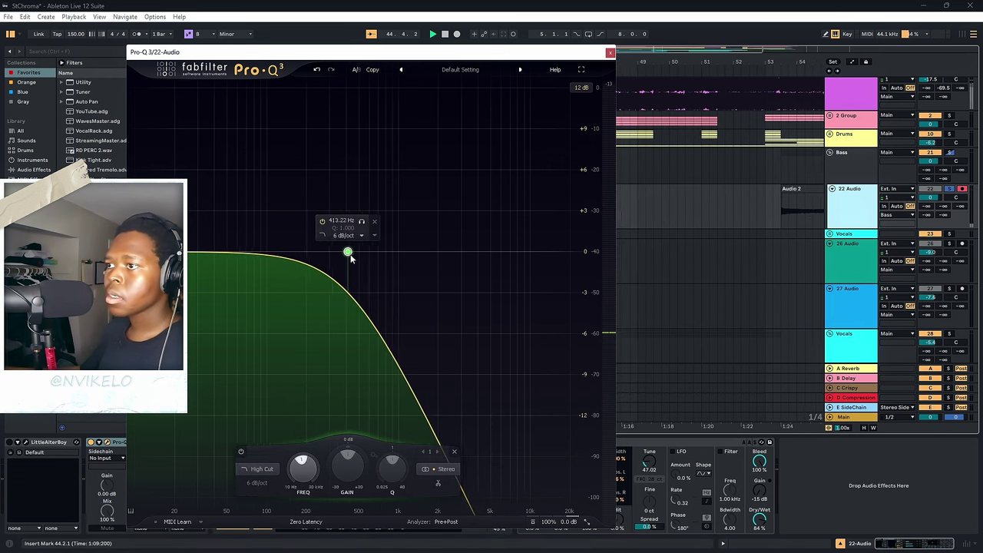
Add a 12 dB/oct Low Cut band at the lowest end of the Pro-Q 3 spectrum and check it in playback.
double_click(198, 252)
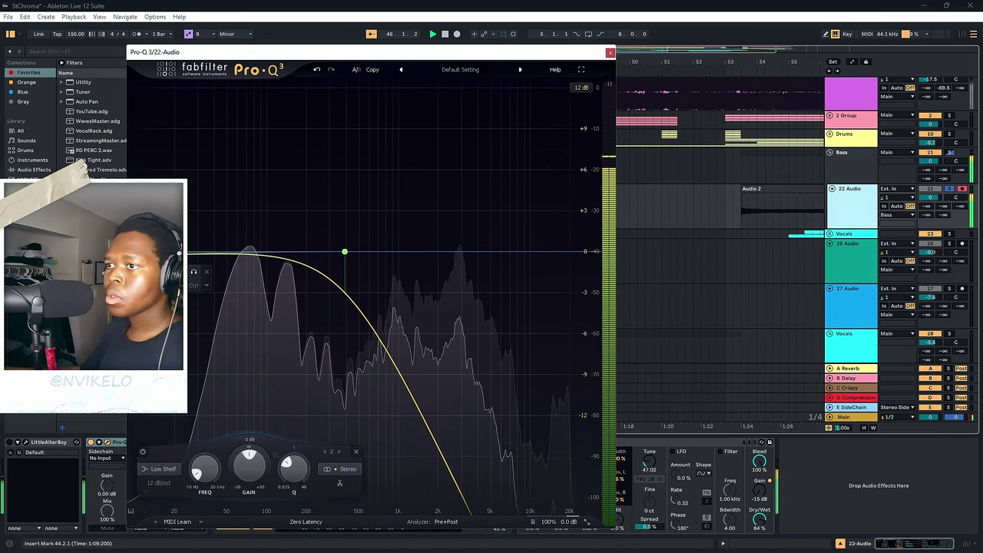
click(170, 474)
click(161, 361)
key(space)
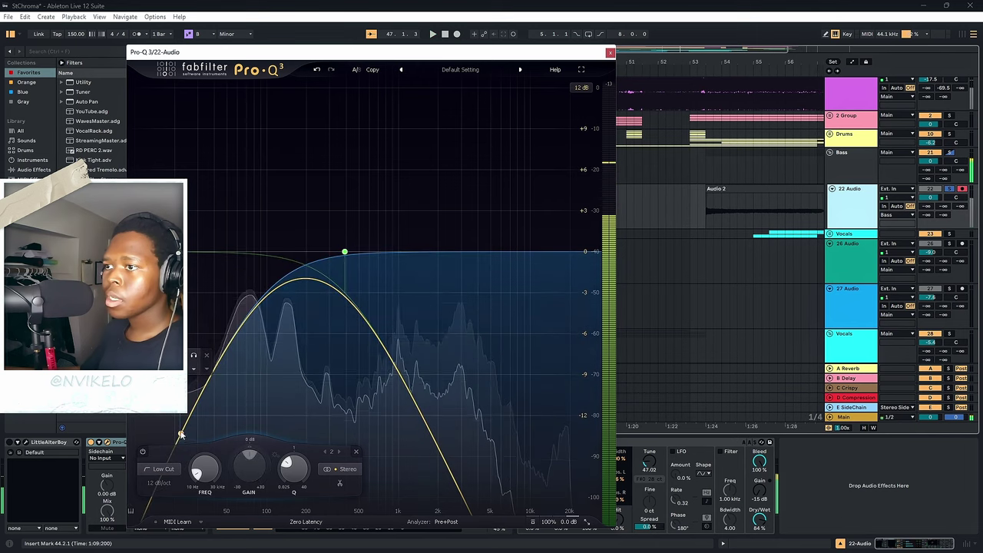
drag(189, 384, 187, 255)
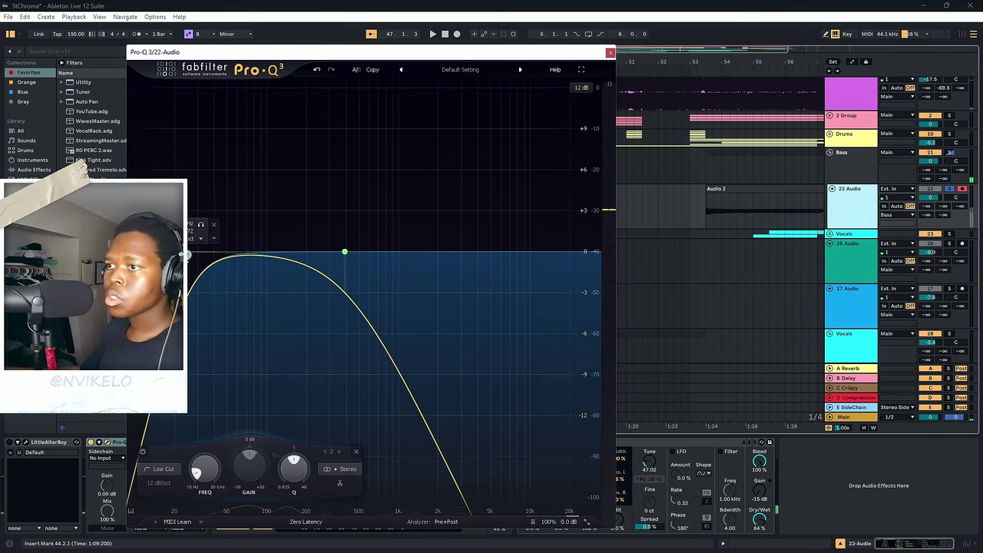
key(space)
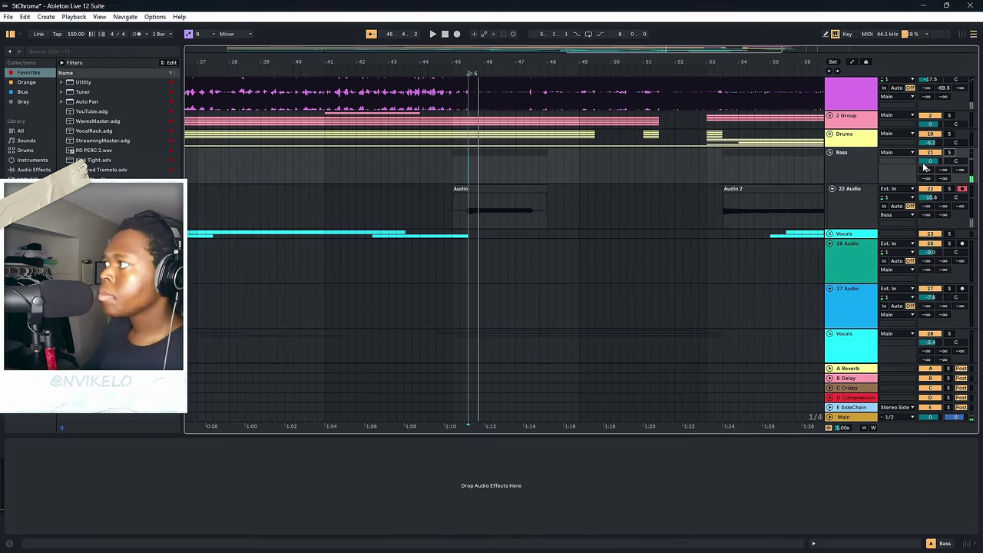
Play back the arrangement from 45.3.1 to check the bass takes together with the other tracks.
key(space)
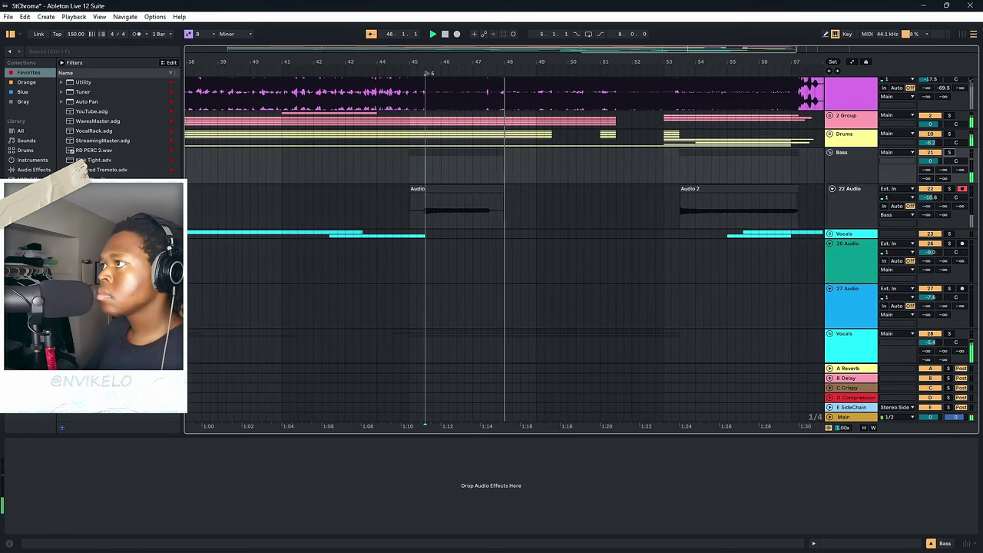
drag(610, 65, 592, 62)
scroll(788, 225, up, 1)
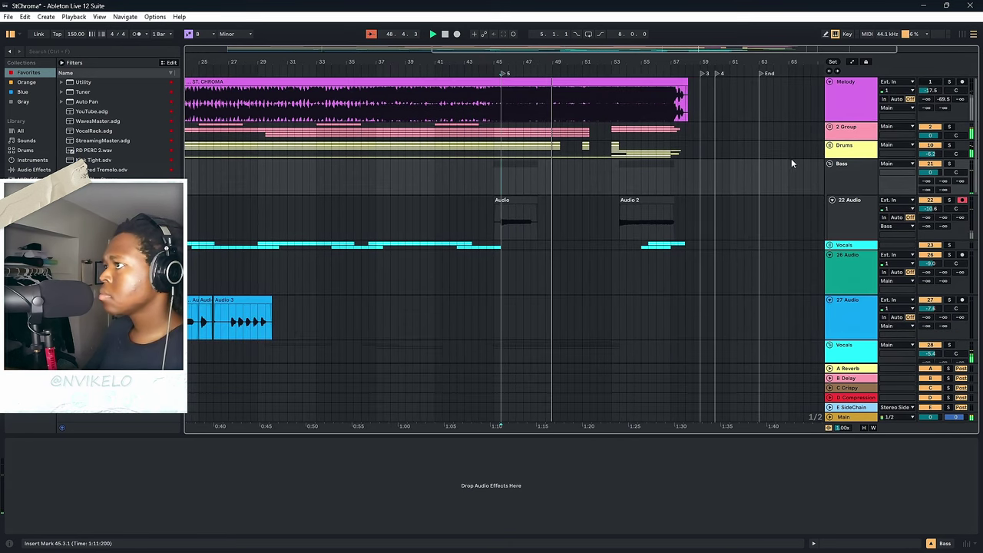
Unfold 2 Group and record new vocal takes on 8 Audio and 9 Audio starting at bar 53.
click(829, 128)
click(829, 127)
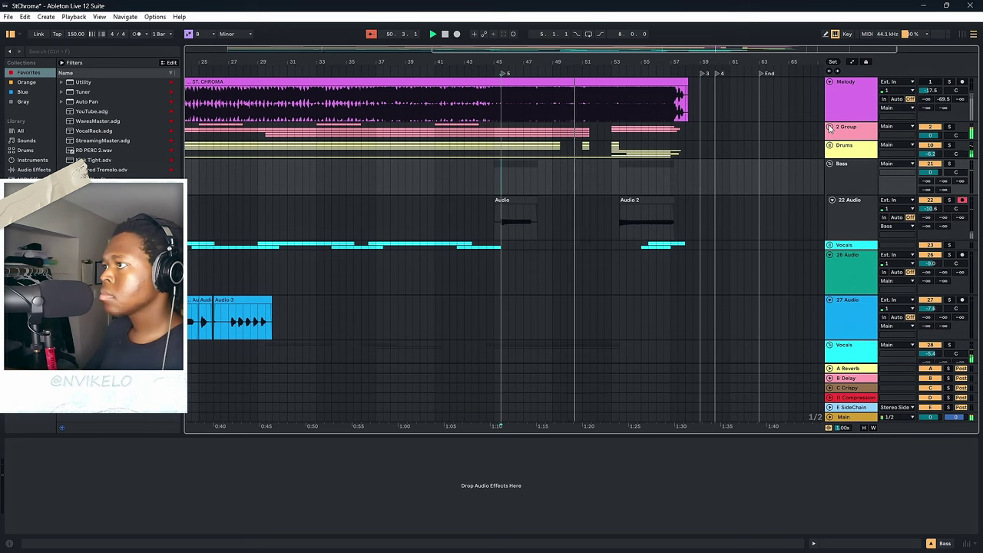
click(830, 128)
scroll(741, 277, down, 5)
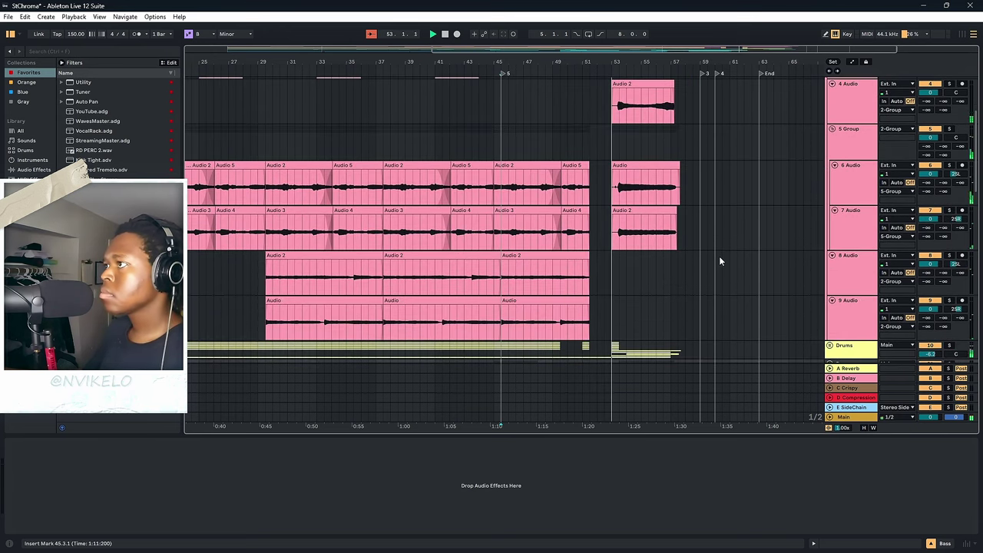
scroll(722, 261, up, 2)
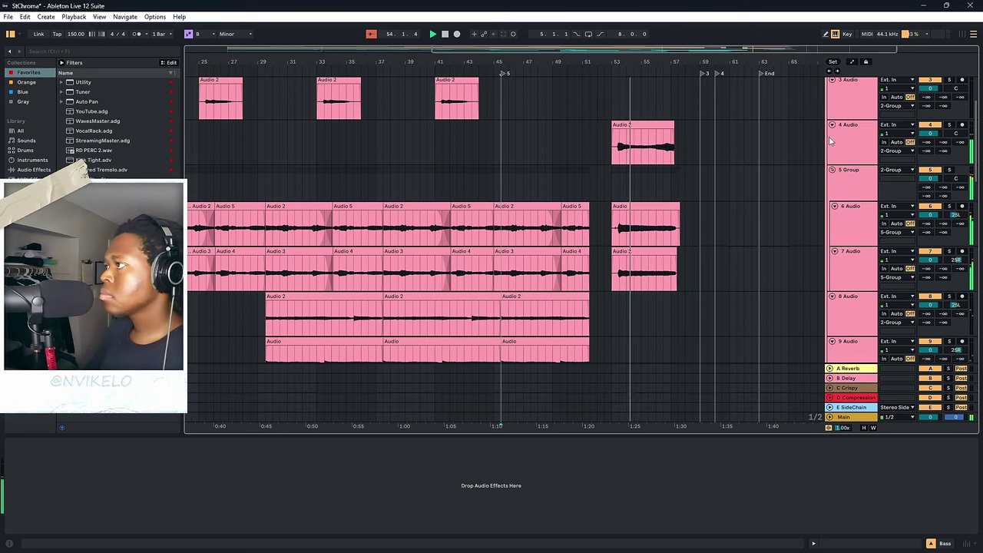
scroll(721, 292, up, 1)
scroll(721, 315, down, 2)
scroll(721, 318, down, 2)
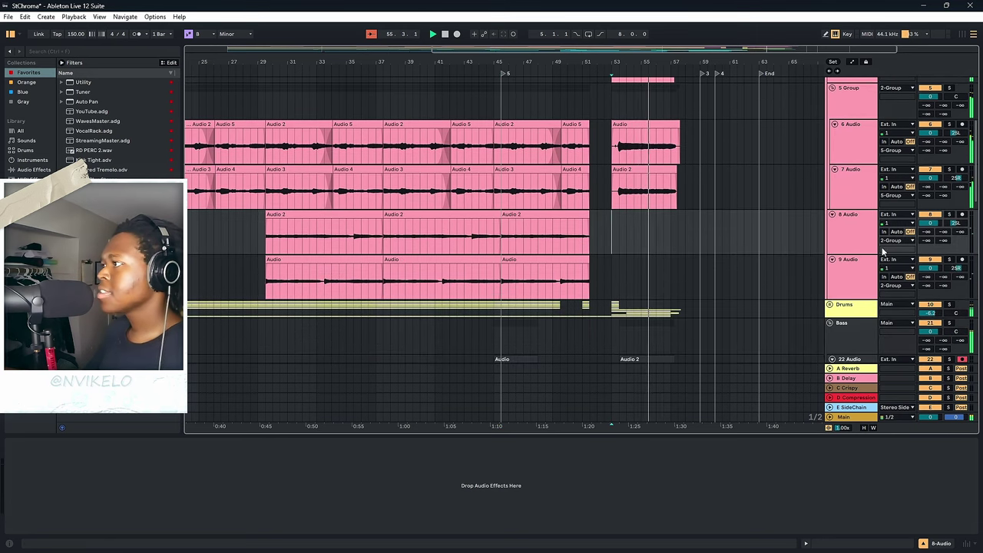
click(963, 215)
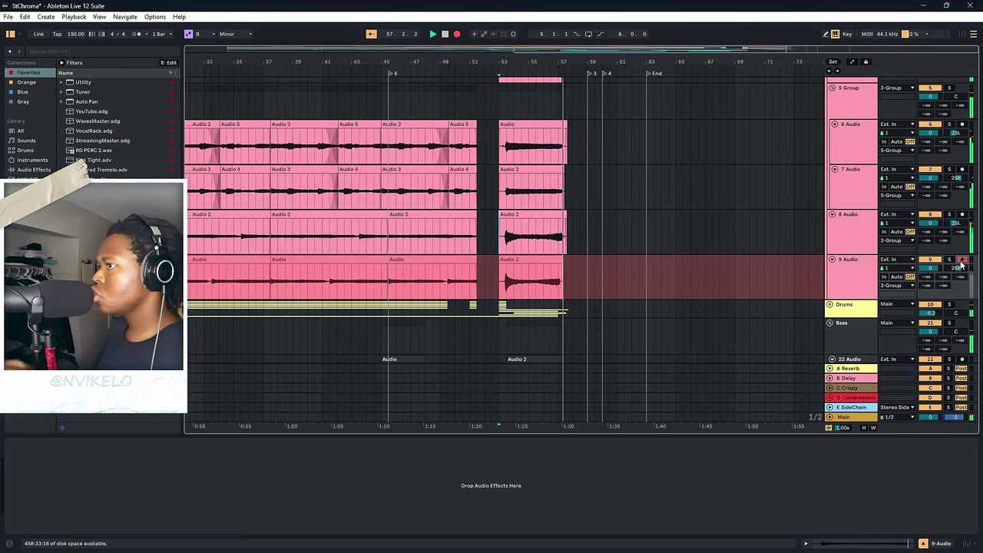
key(space)
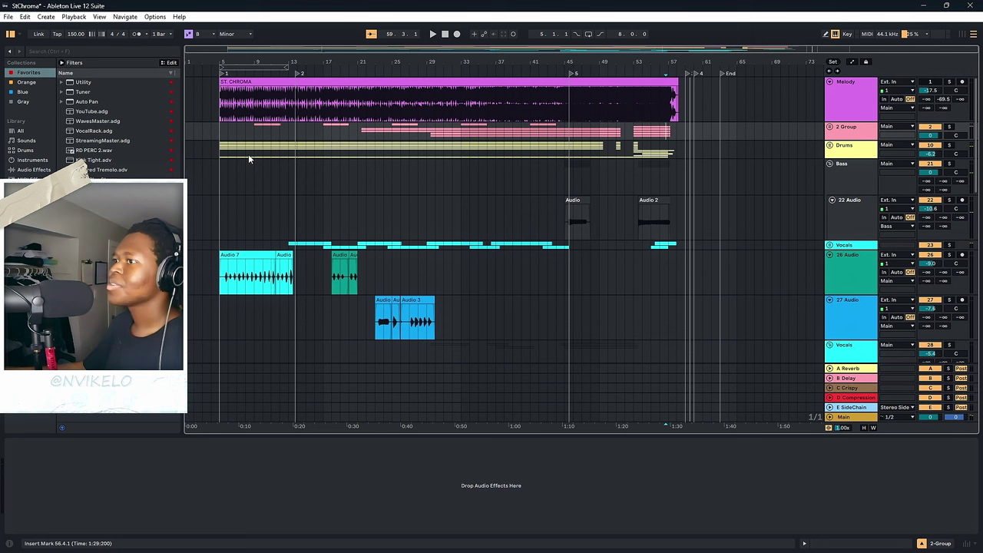
Play back the whole arrangement from 5.1.1 and display the effect chain of 22 Audio.
click(217, 156)
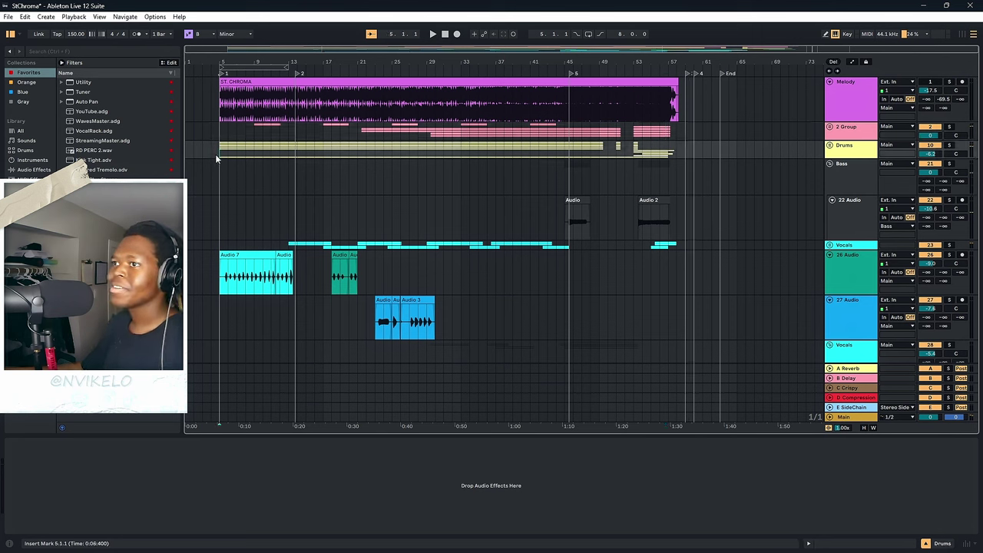
click(257, 127)
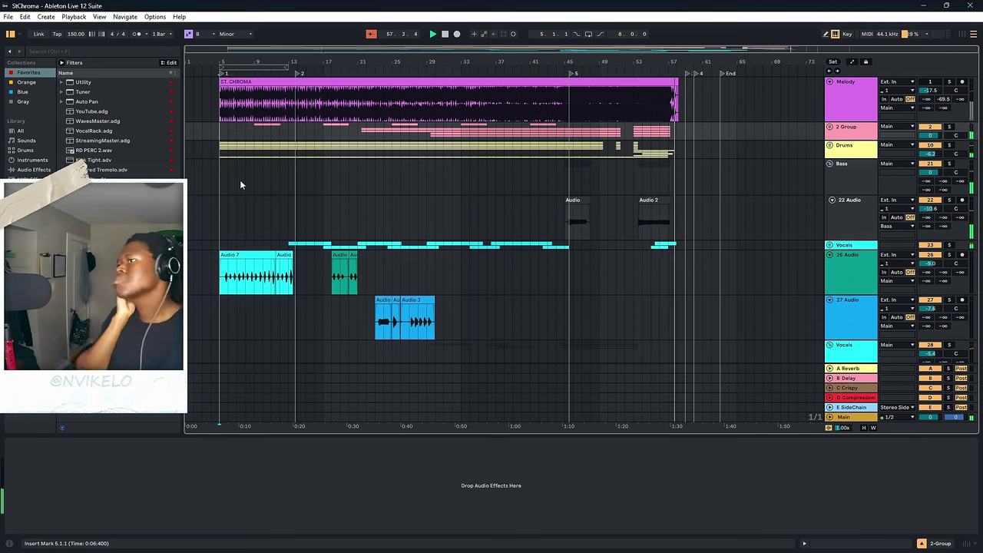
click(240, 181)
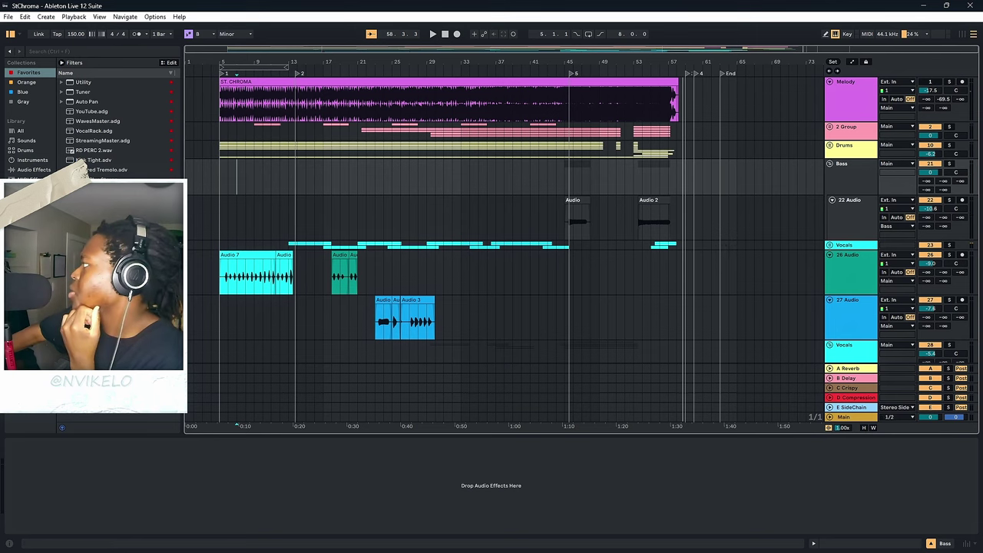
click(784, 209)
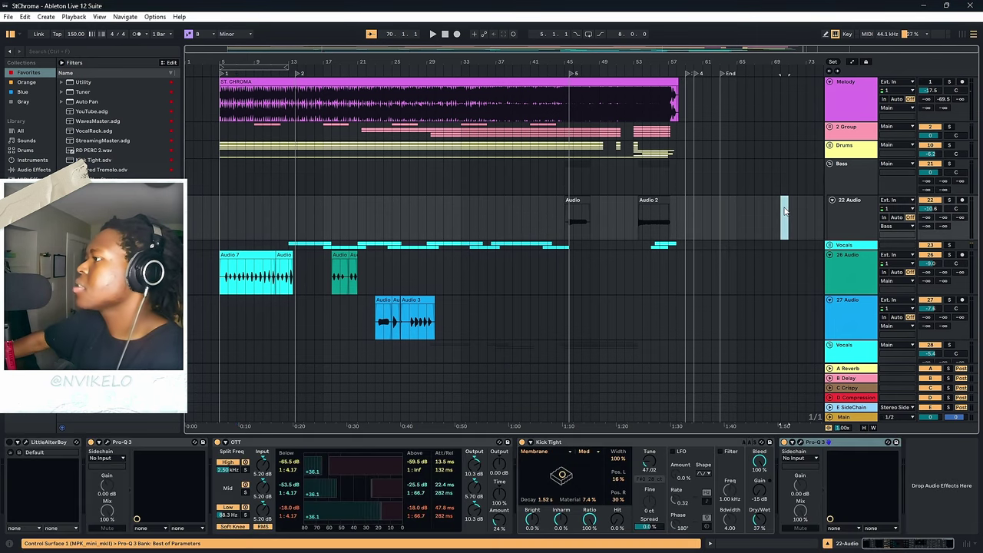